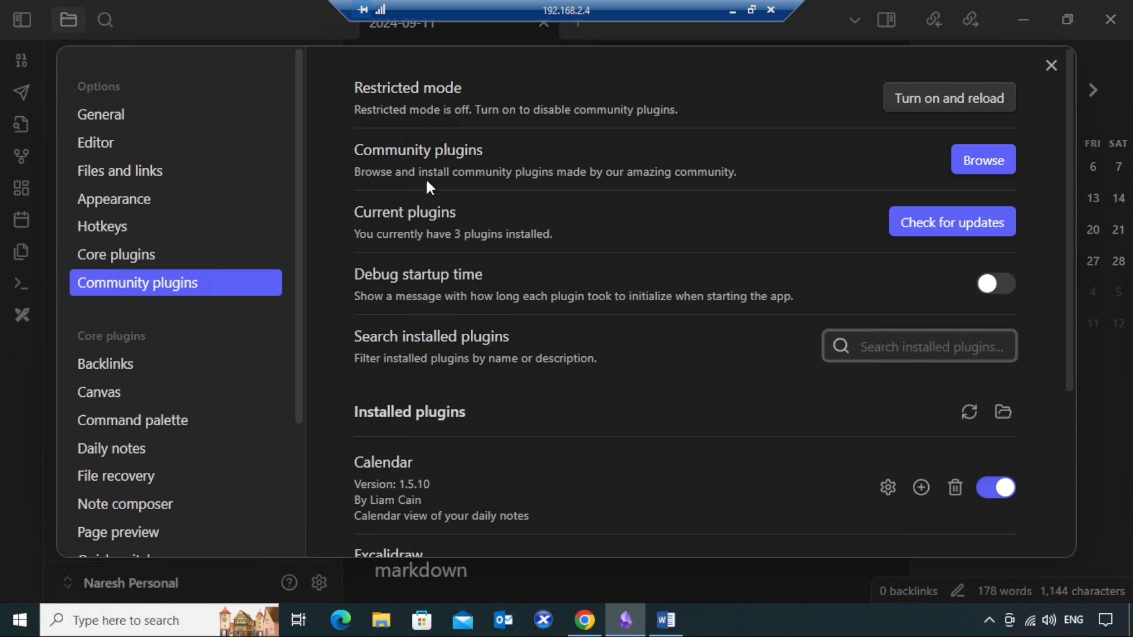
Search the community plugins for "templ" and open the details page of the Templater plugin.
{"action": "left_click", "coordinate": [980, 166]}
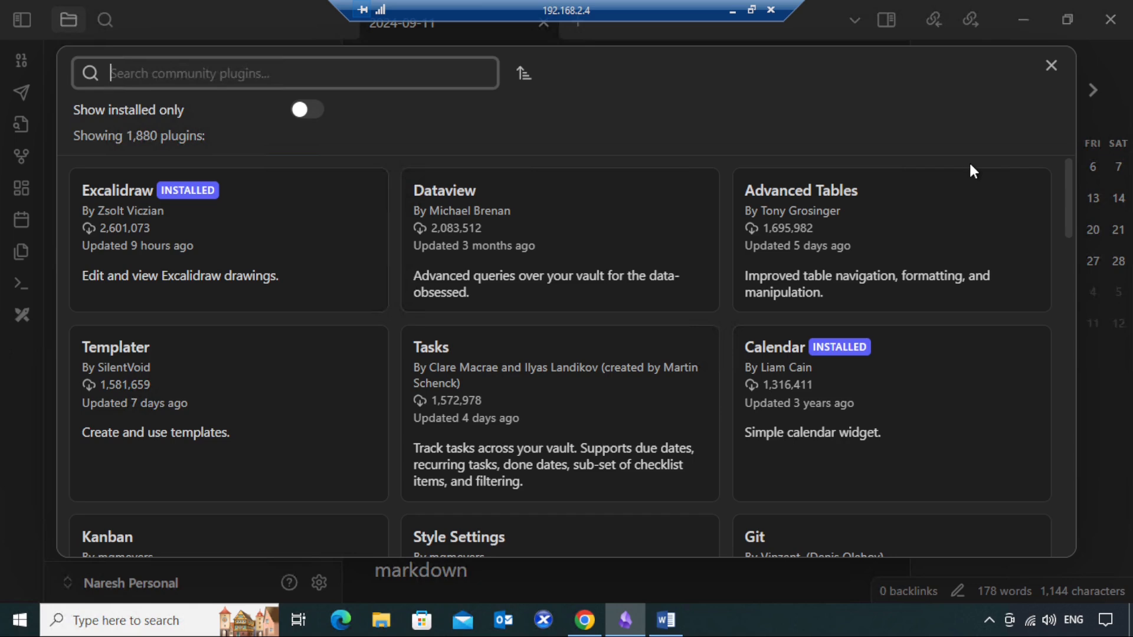
{"action": "type", "text": "templ"}
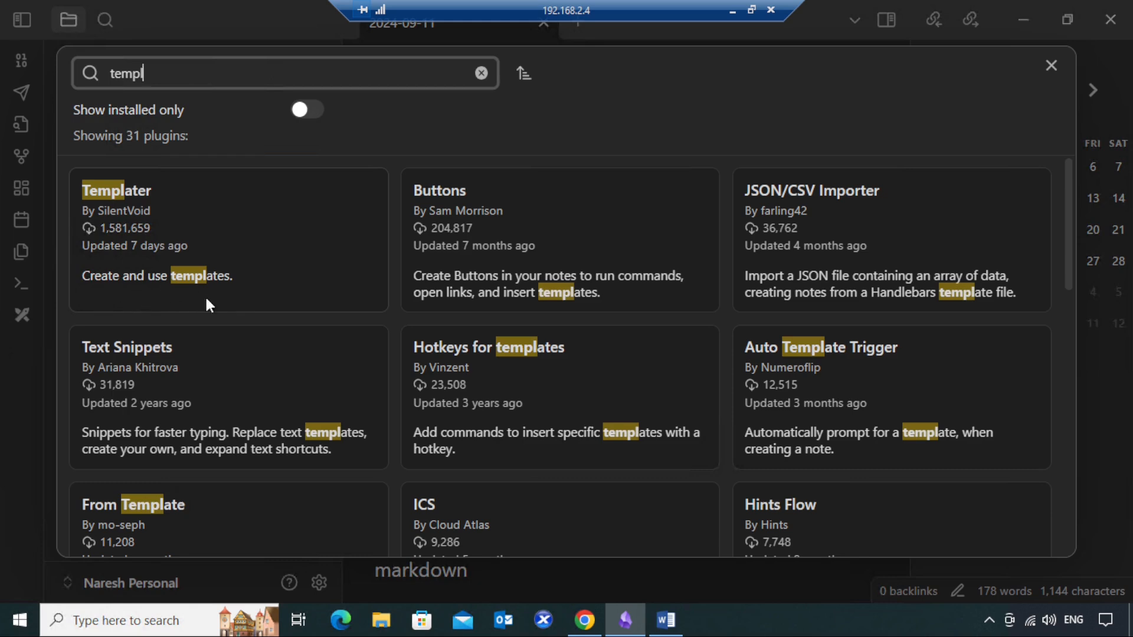
{"action": "left_click", "coordinate": [115, 201]}
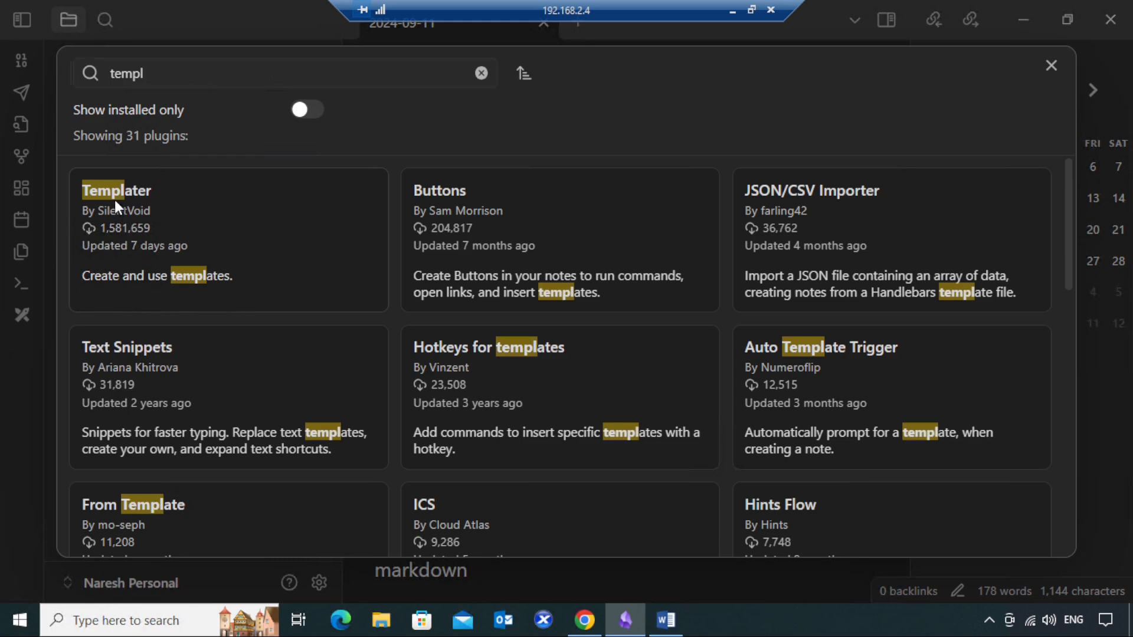
{"action": "left_click", "coordinate": [129, 228]}
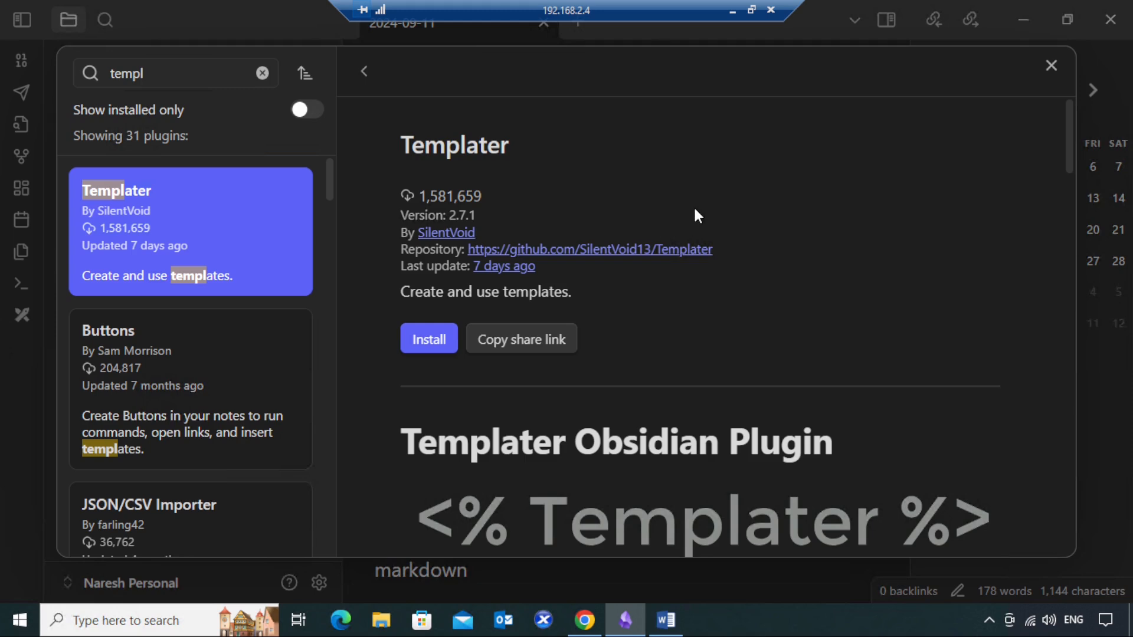
Read through the Templater plugin's description, including its documentation, warning, alternatives and contributing sections.
{"action": "scroll", "coordinate": [693, 207], "scroll_direction": "down", "scroll_amount": 5}
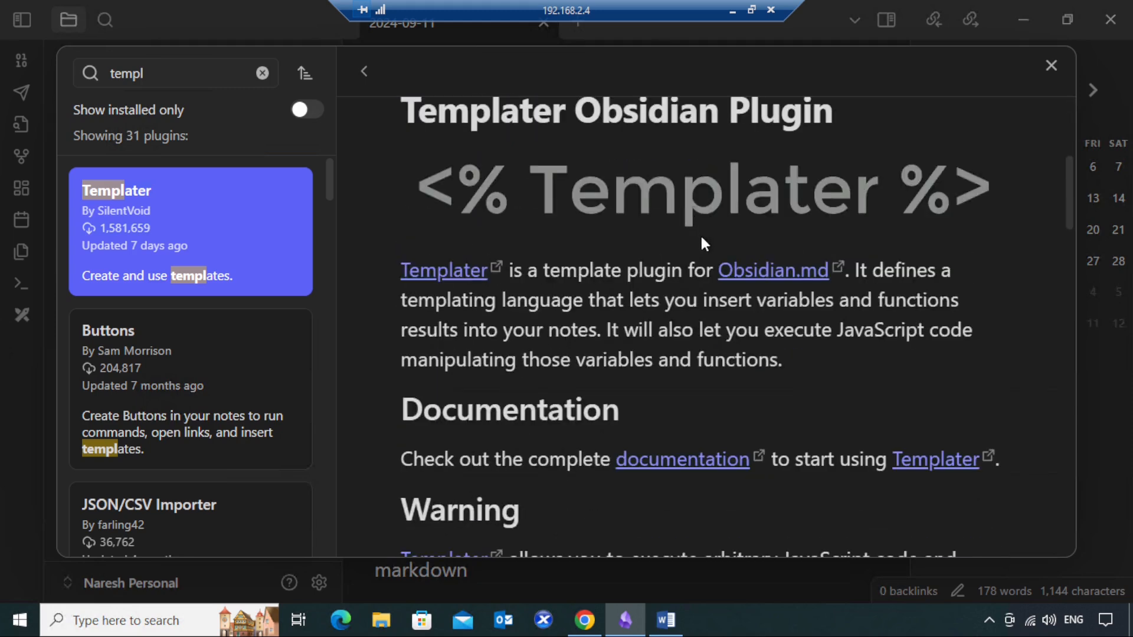
{"action": "scroll", "coordinate": [702, 241], "scroll_direction": "down", "scroll_amount": 6}
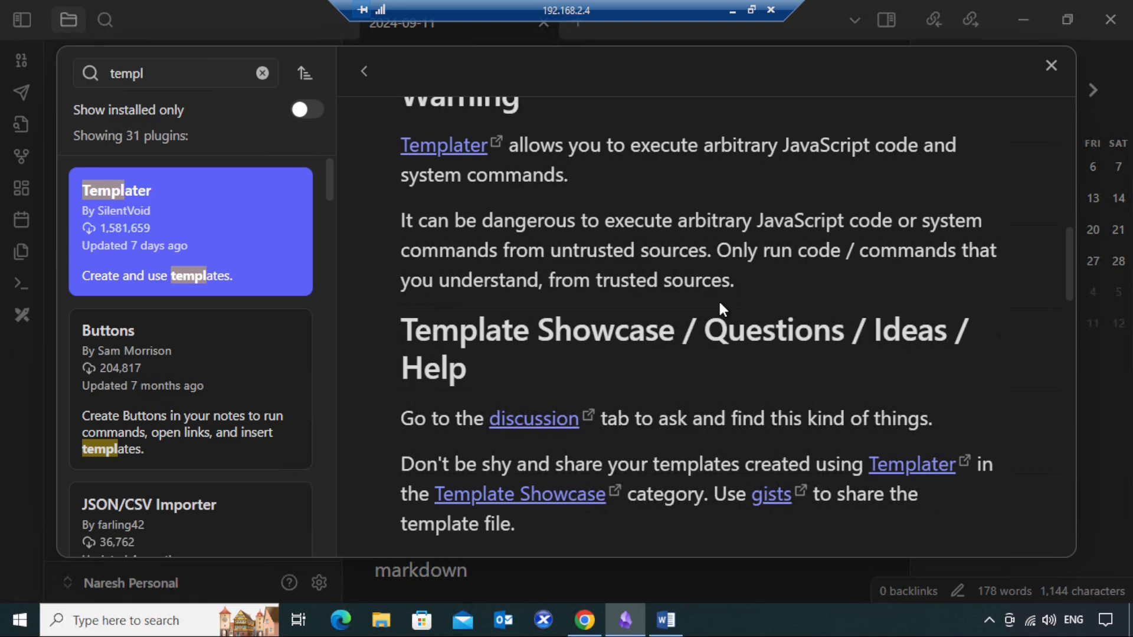
{"action": "scroll", "coordinate": [712, 377], "scroll_direction": "up", "scroll_amount": 5}
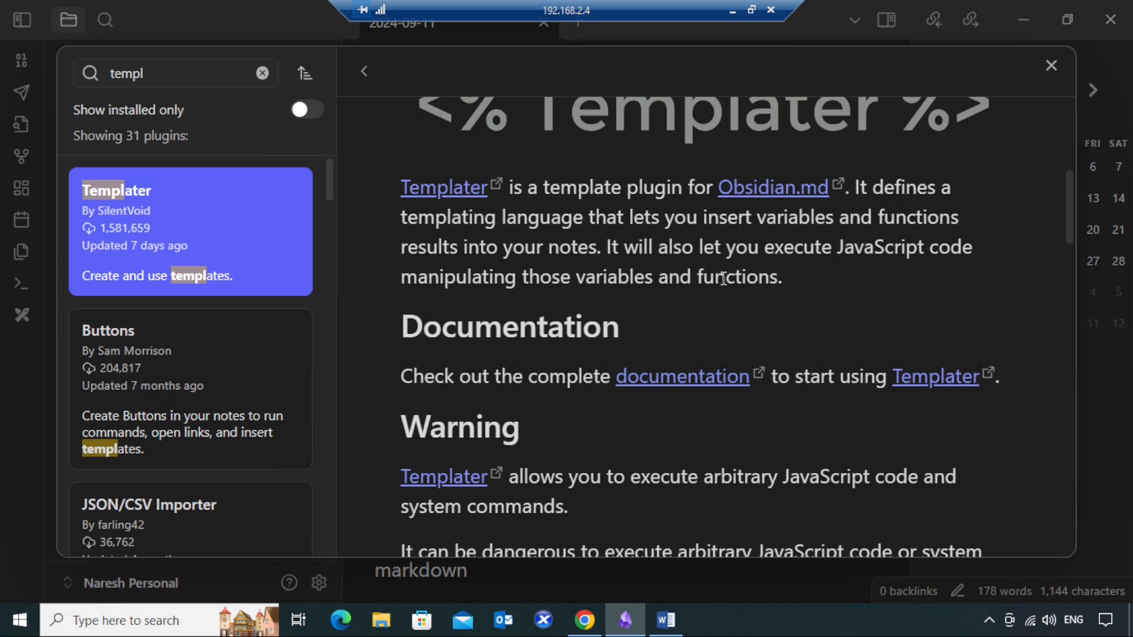
{"action": "scroll", "coordinate": [732, 308], "scroll_direction": "down", "scroll_amount": 5}
{"action": "scroll", "coordinate": [732, 308], "scroll_direction": "up", "scroll_amount": 3}
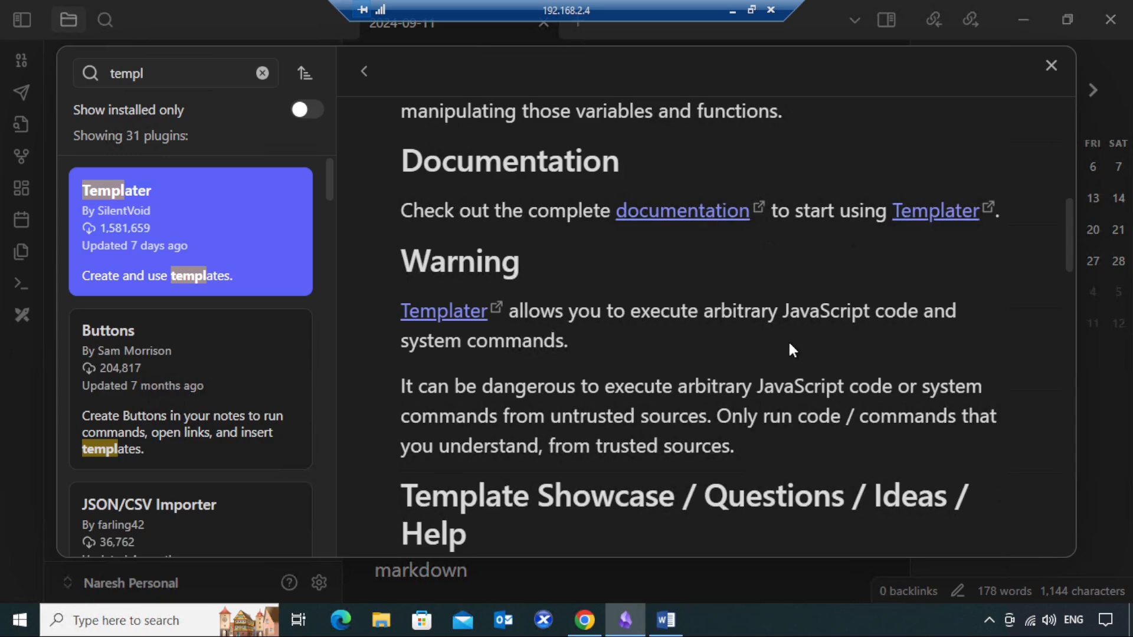
{"action": "scroll", "coordinate": [790, 343], "scroll_direction": "down", "scroll_amount": 15}
{"action": "scroll", "coordinate": [791, 348], "scroll_direction": "down", "scroll_amount": 4}
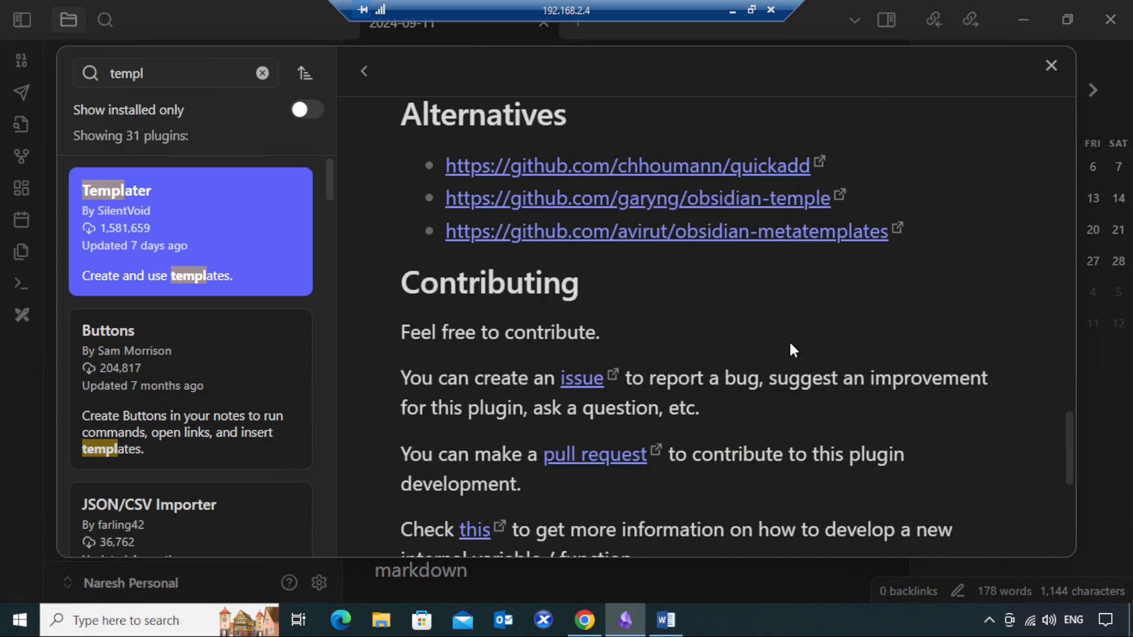
{"action": "scroll", "coordinate": [790, 349], "scroll_direction": "up", "scroll_amount": 12}
{"action": "scroll", "coordinate": [791, 346], "scroll_direction": "up", "scroll_amount": 10}
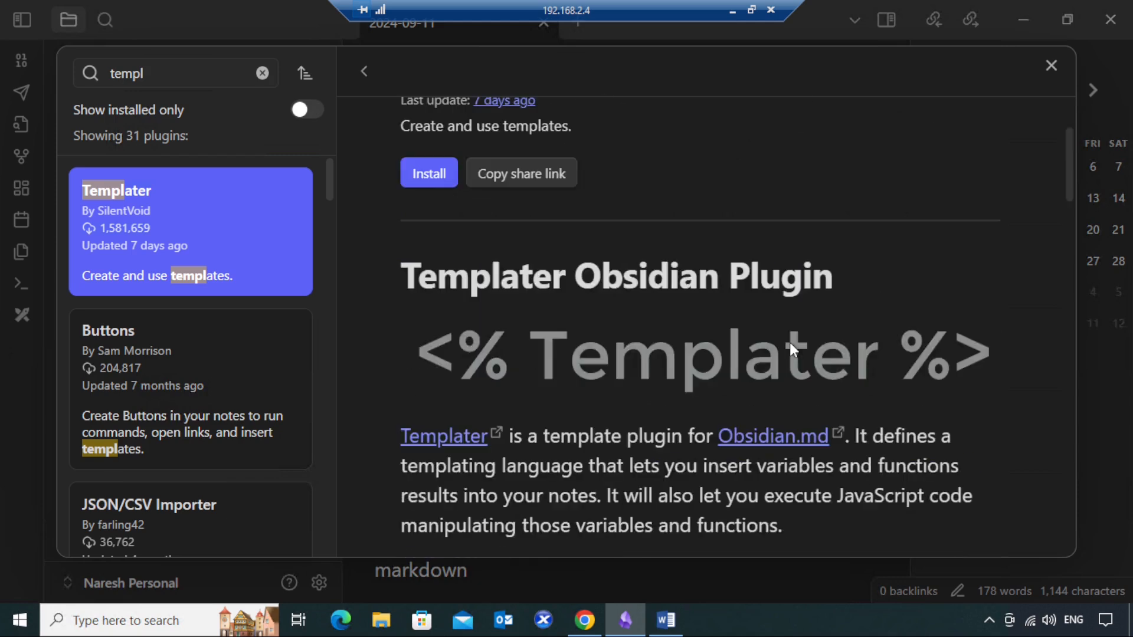
Install and enable the Templater plugin, and close the plugin browser and the settings.
{"action": "left_click", "coordinate": [415, 342]}
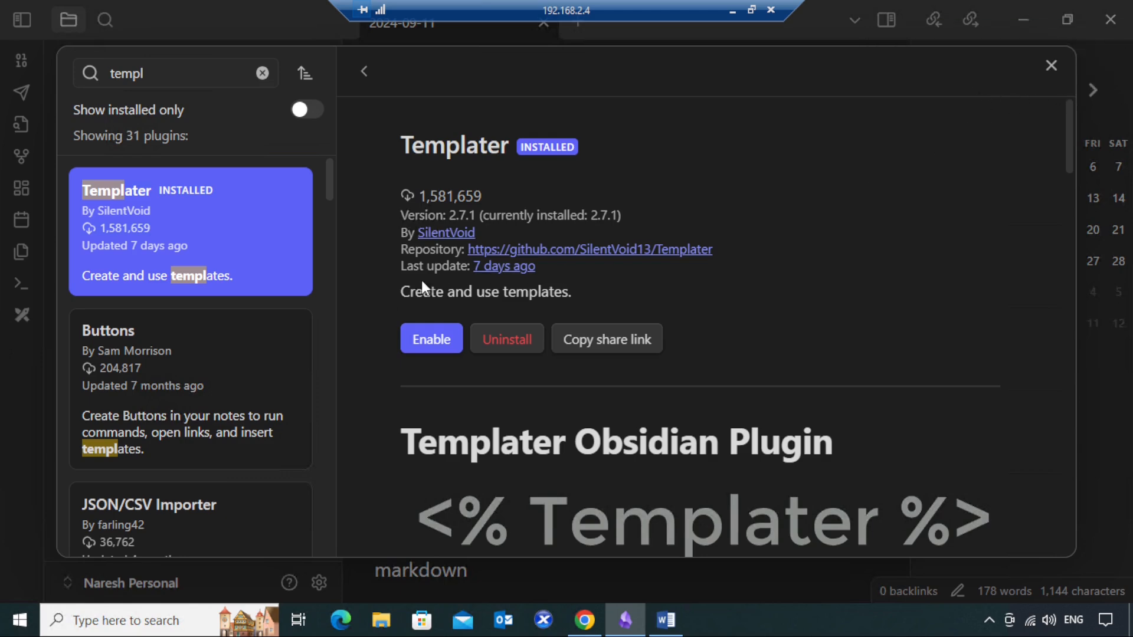
{"action": "left_click", "coordinate": [432, 343]}
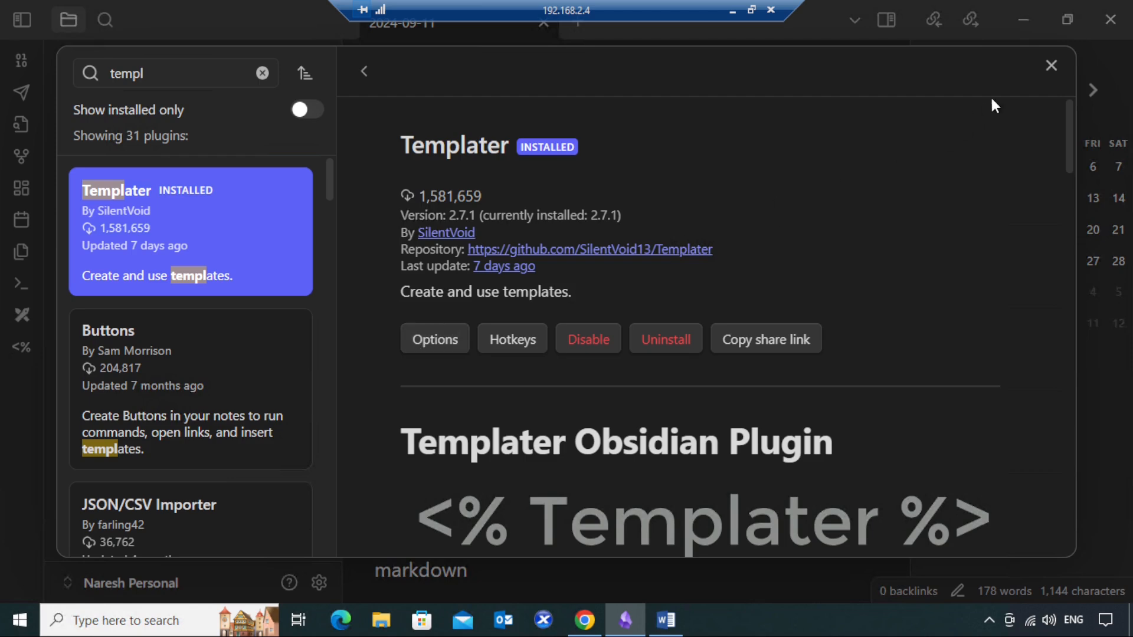
{"action": "left_click", "coordinate": [1051, 65]}
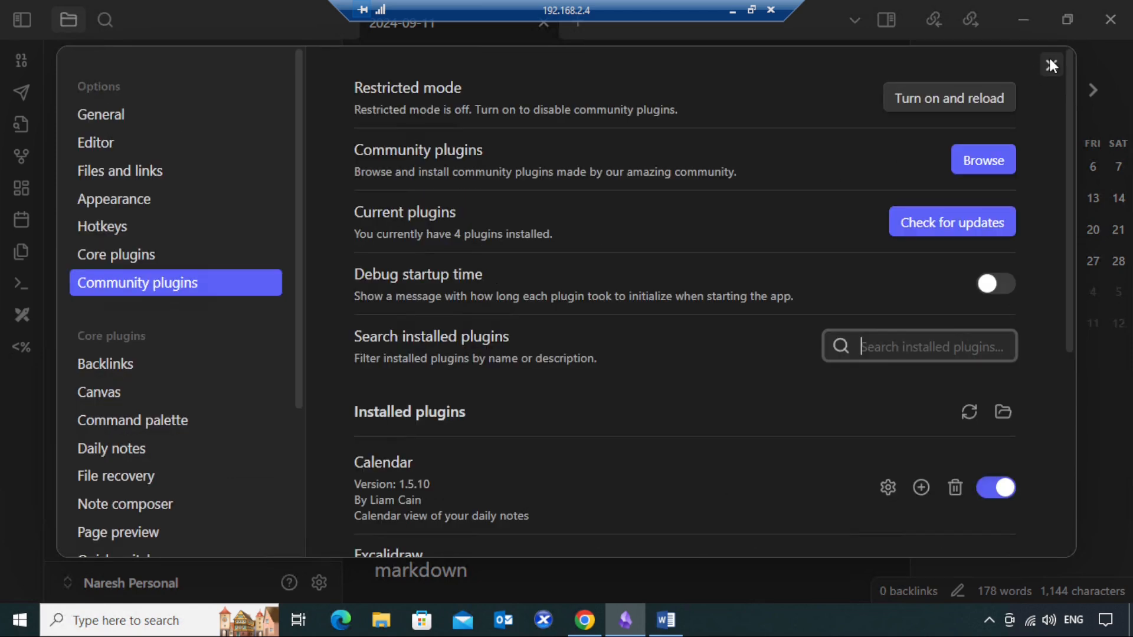
{"action": "left_click", "coordinate": [1052, 65]}
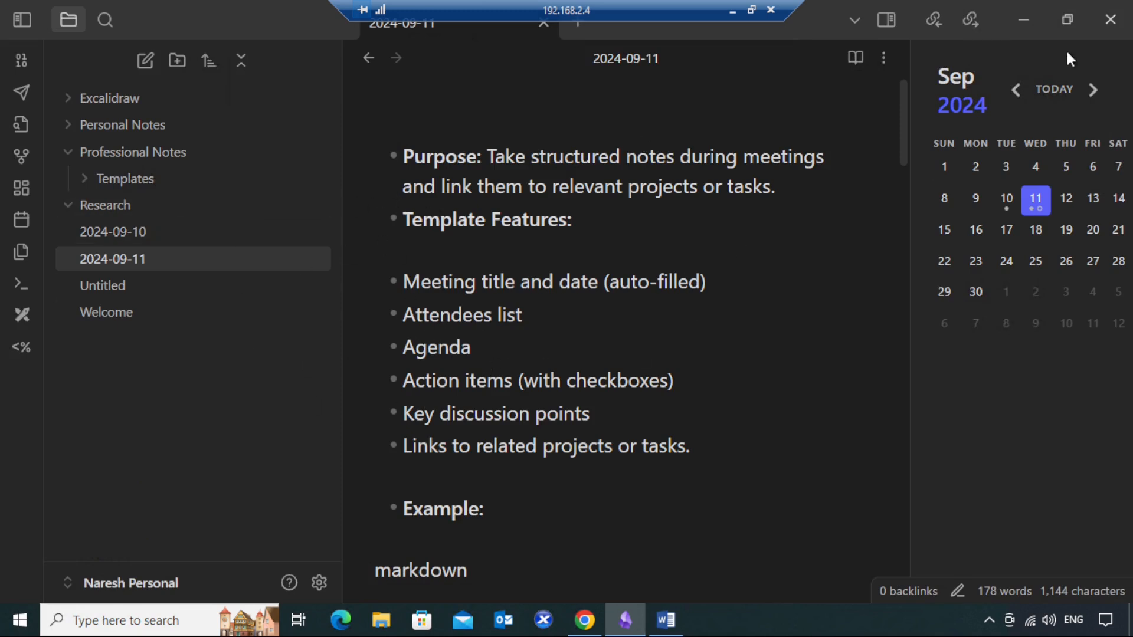
Restart Obsidian by closing it, clearing the other windows out of the way and launching it again from the desktop.
{"action": "left_click", "coordinate": [1105, 29]}
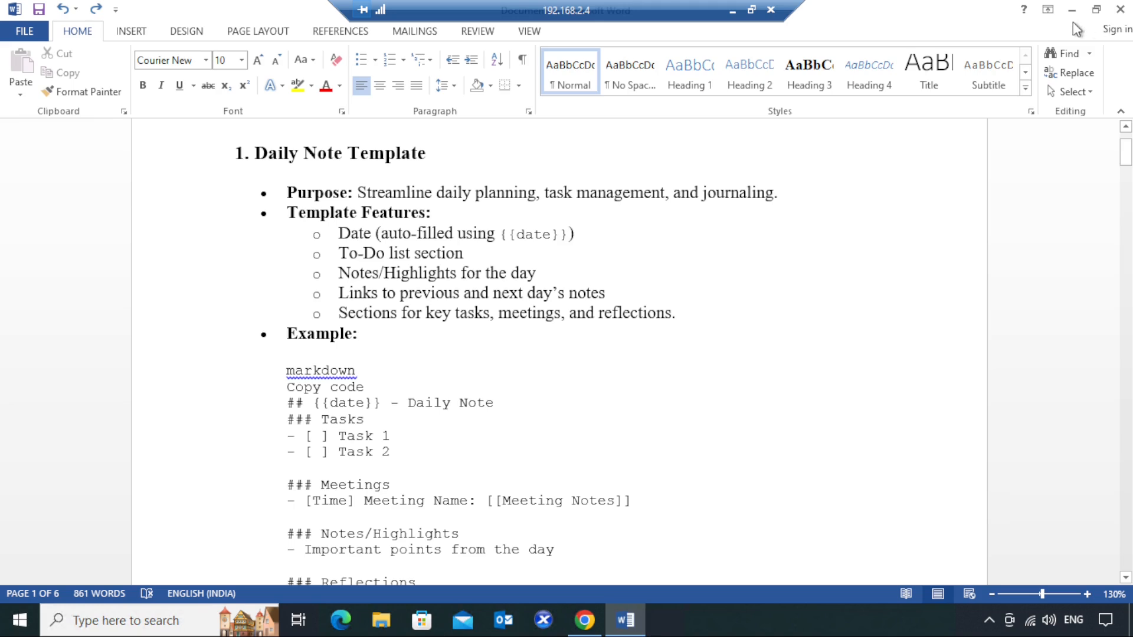
{"action": "left_click", "coordinate": [1071, 13]}
{"action": "left_click", "coordinate": [1072, 17]}
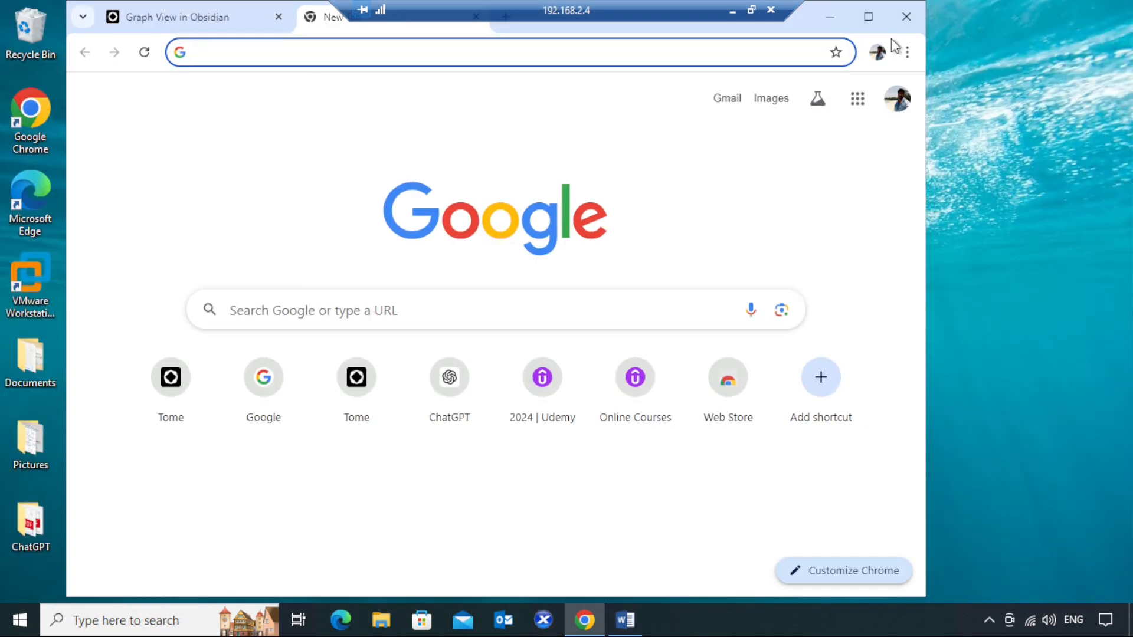
{"action": "left_click", "coordinate": [860, 12]}
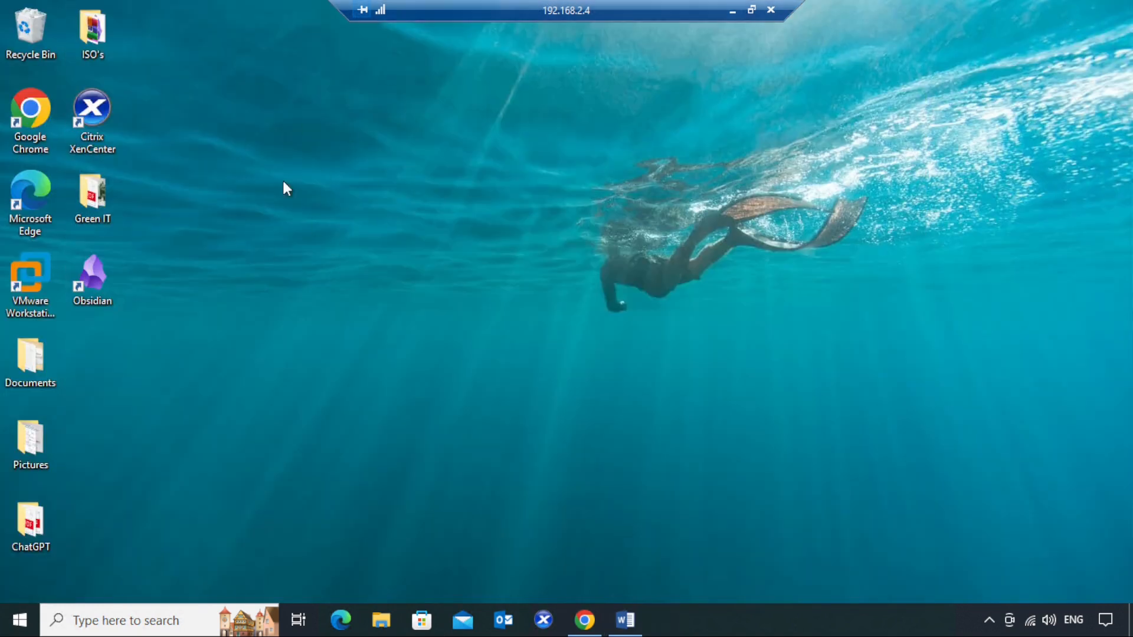
{"action": "double_click", "coordinate": [96, 277]}
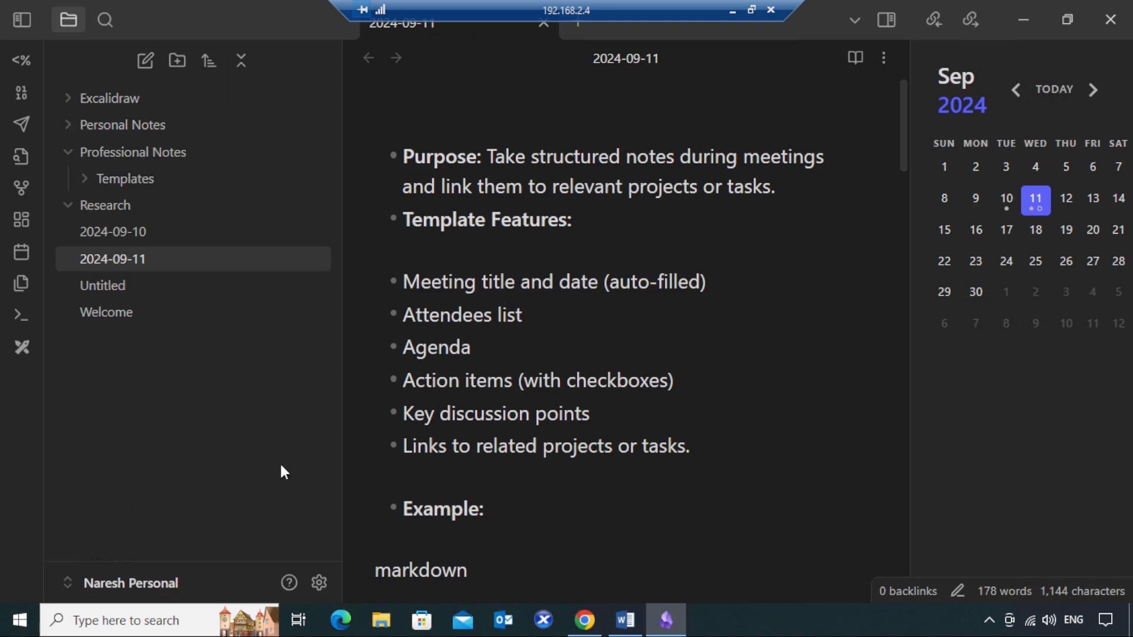
Set Templater's template folder location to Professional Notes in its plugin settings and close the settings.
{"action": "left_click", "coordinate": [318, 583]}
{"action": "scroll", "coordinate": [195, 389], "scroll_direction": "down", "scroll_amount": 3}
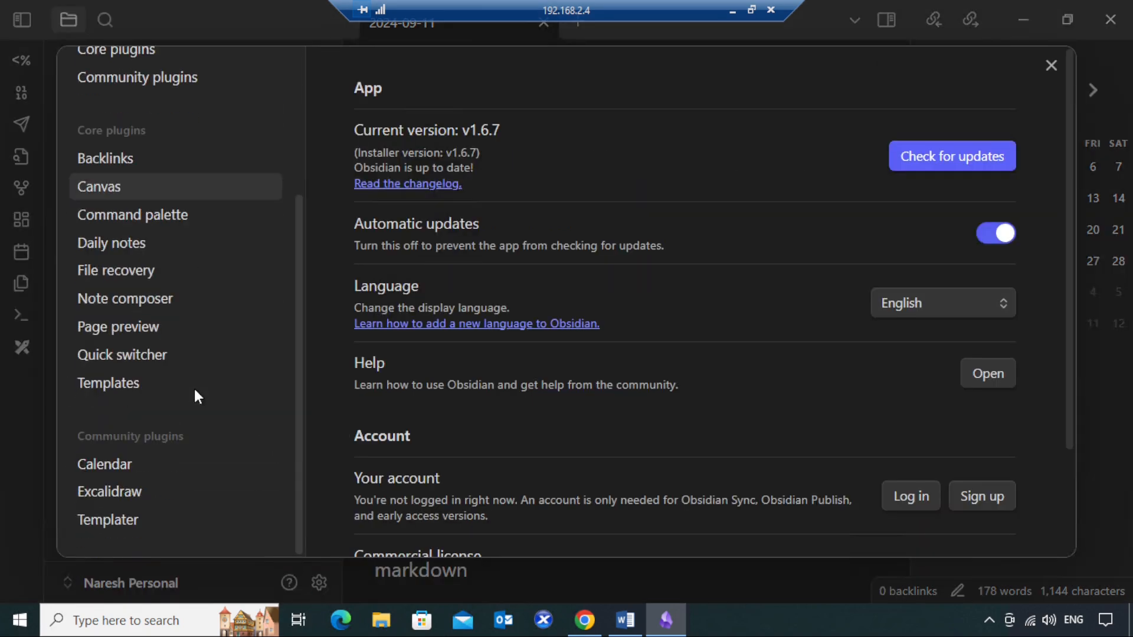
{"action": "left_click", "coordinate": [110, 523]}
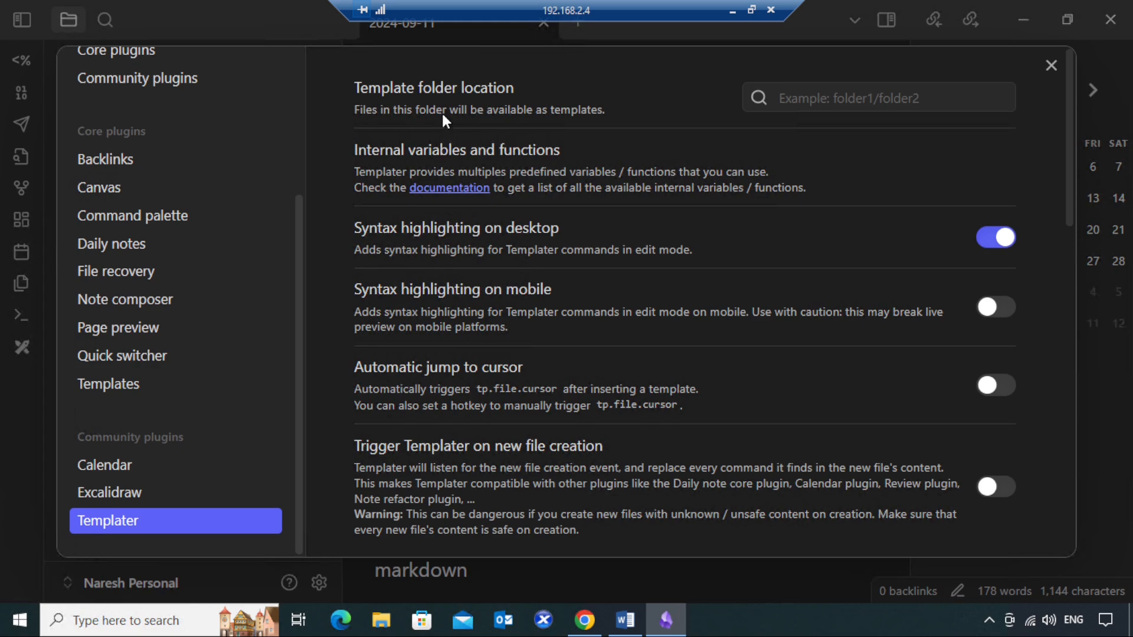
{"action": "scroll", "coordinate": [545, 289], "scroll_direction": "down", "scroll_amount": 3}
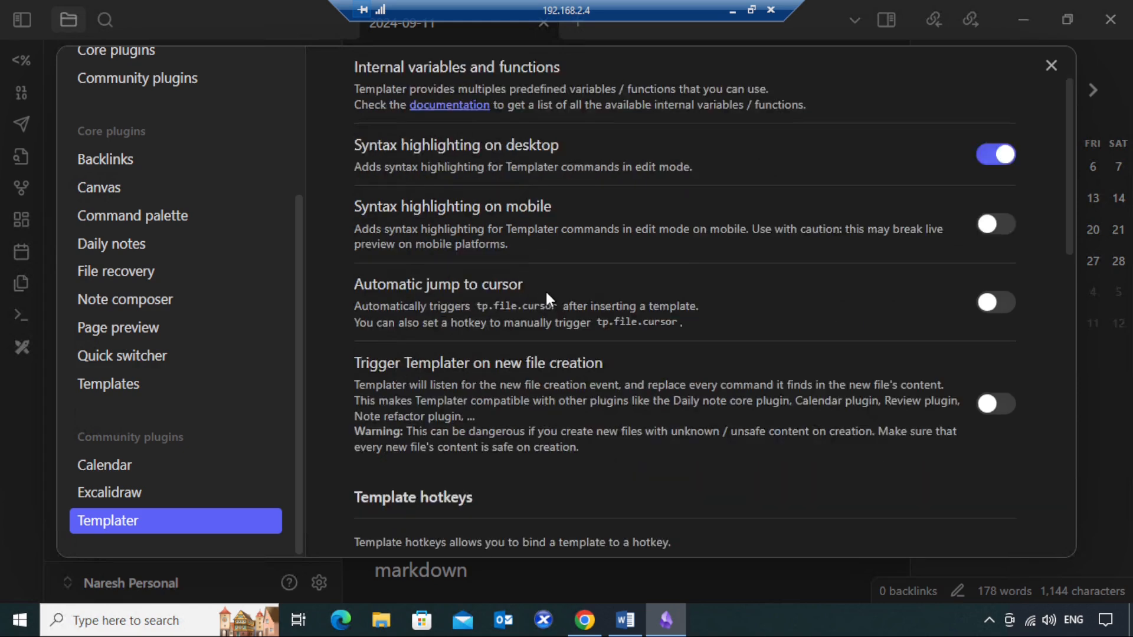
{"action": "scroll", "coordinate": [546, 292], "scroll_direction": "up", "scroll_amount": 3}
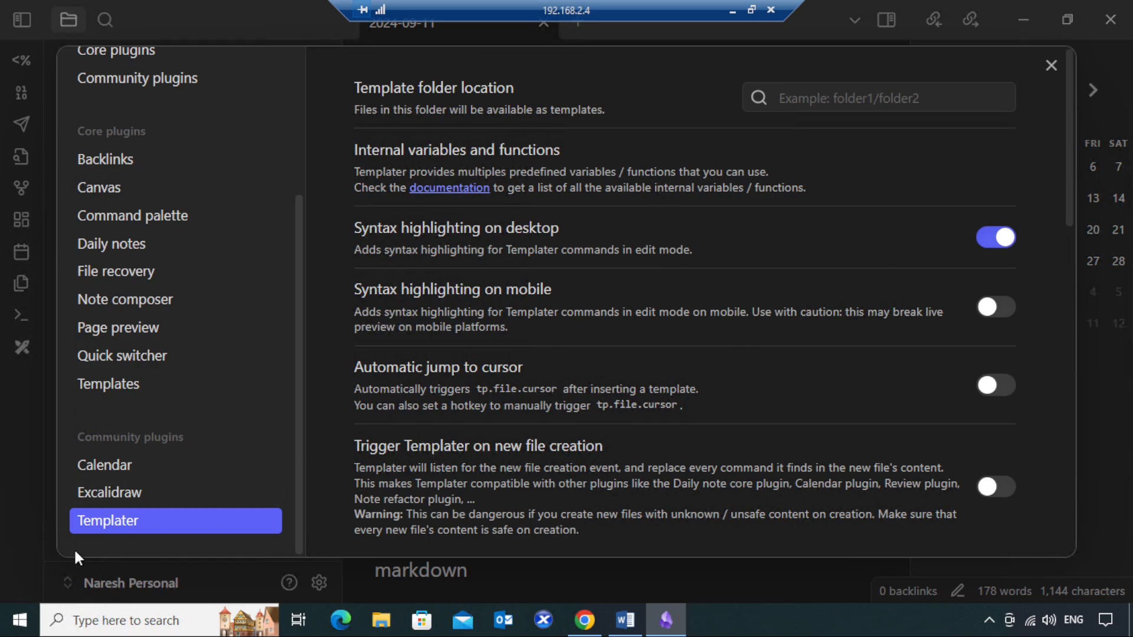
{"action": "left_click", "coordinate": [826, 101]}
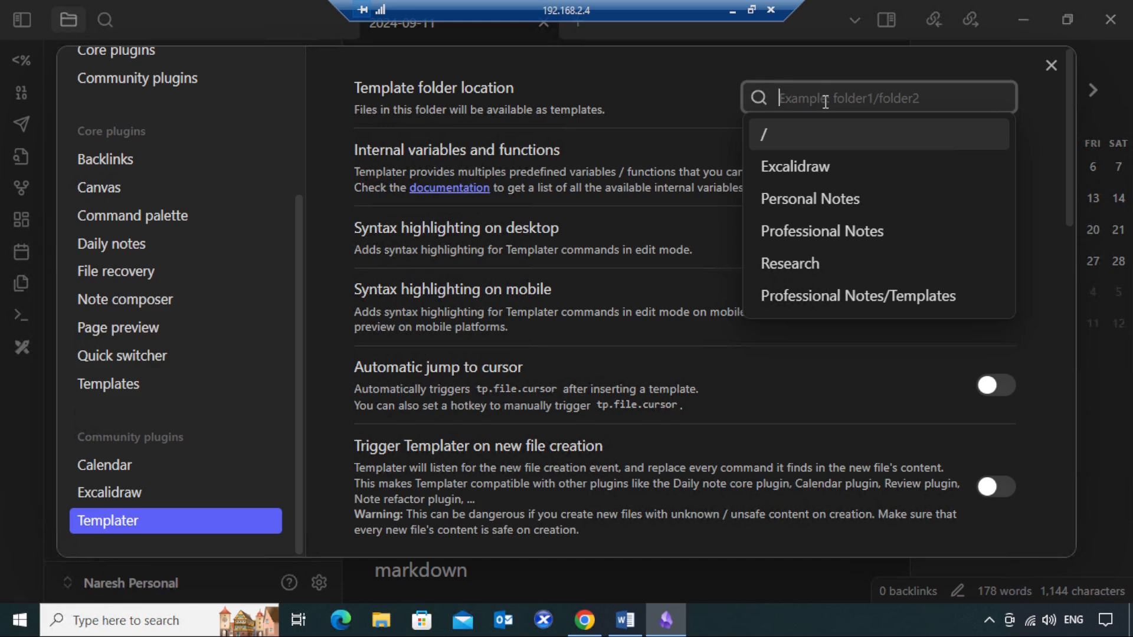
{"action": "left_click", "coordinate": [851, 236]}
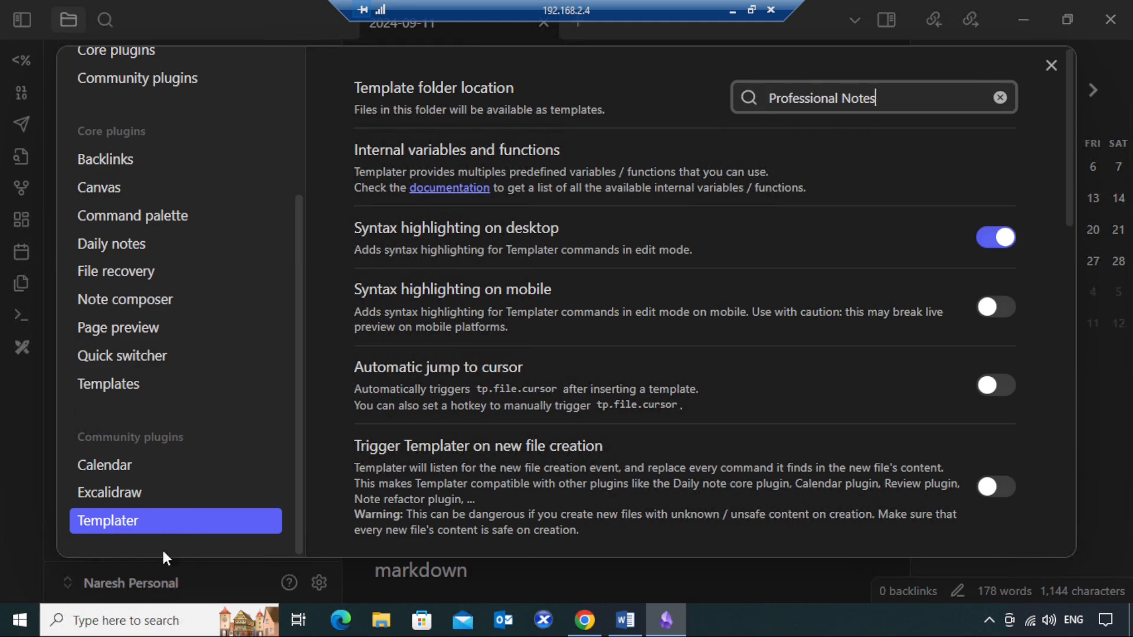
{"action": "left_click", "coordinate": [876, 172]}
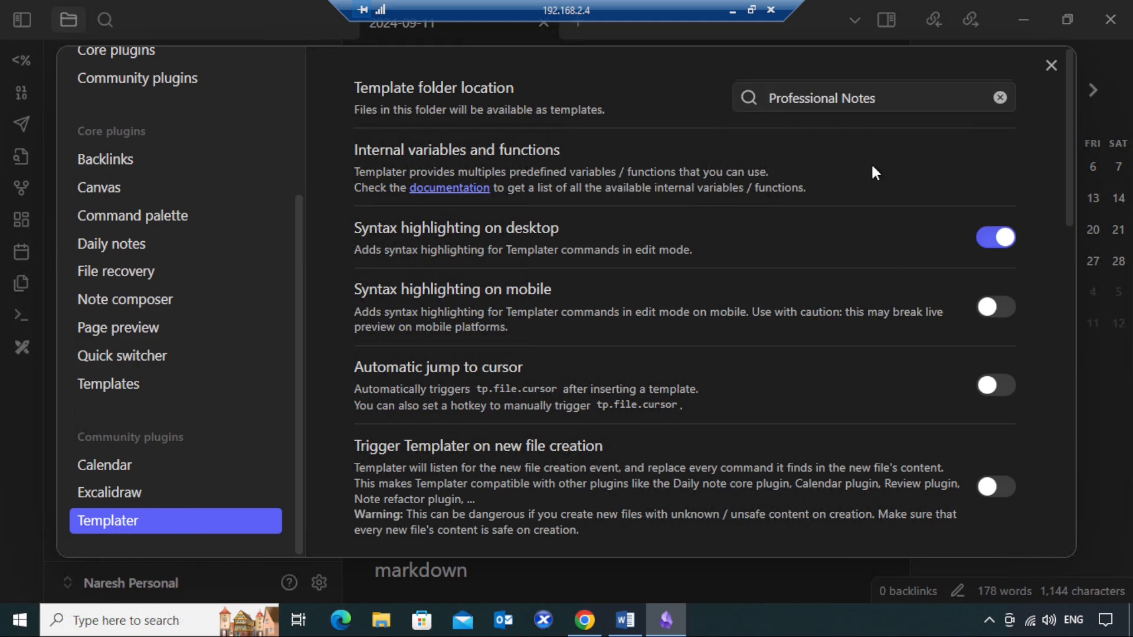
{"action": "left_click", "coordinate": [1051, 67]}
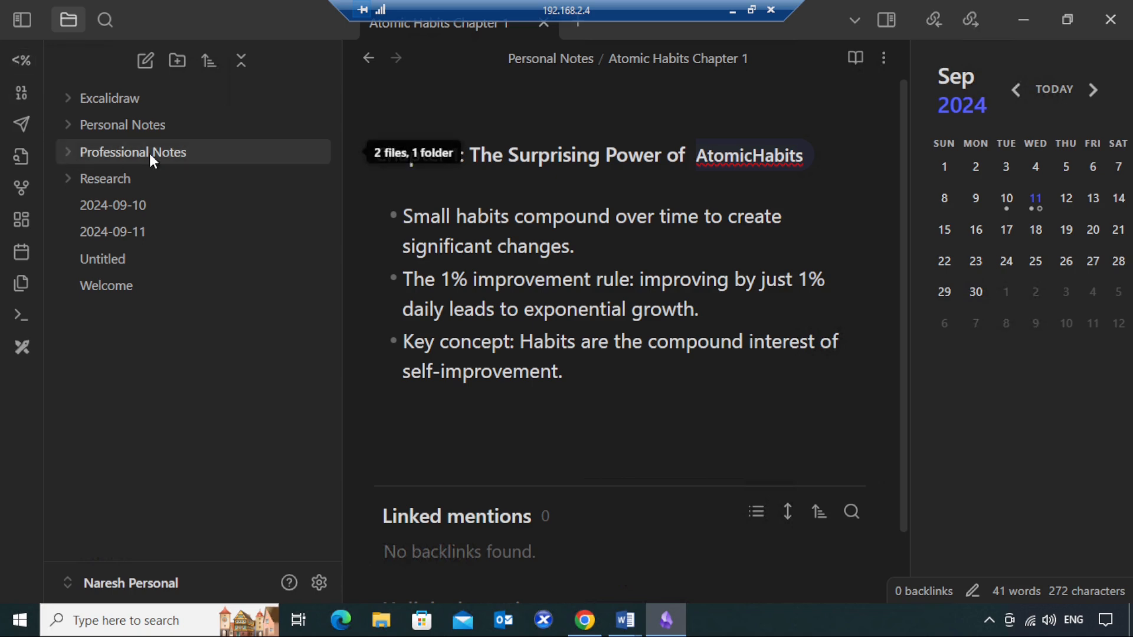
Expand the Professional Notes folder and its Templates subfolder in the file list.
{"action": "left_click", "coordinate": [68, 153]}
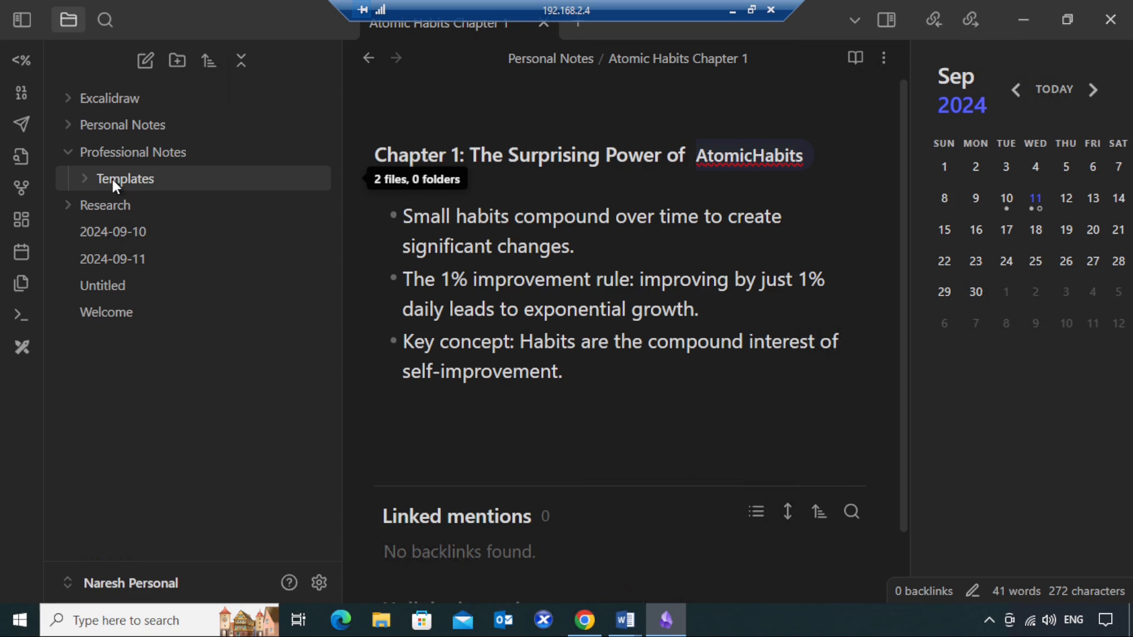
{"action": "left_click", "coordinate": [84, 177]}
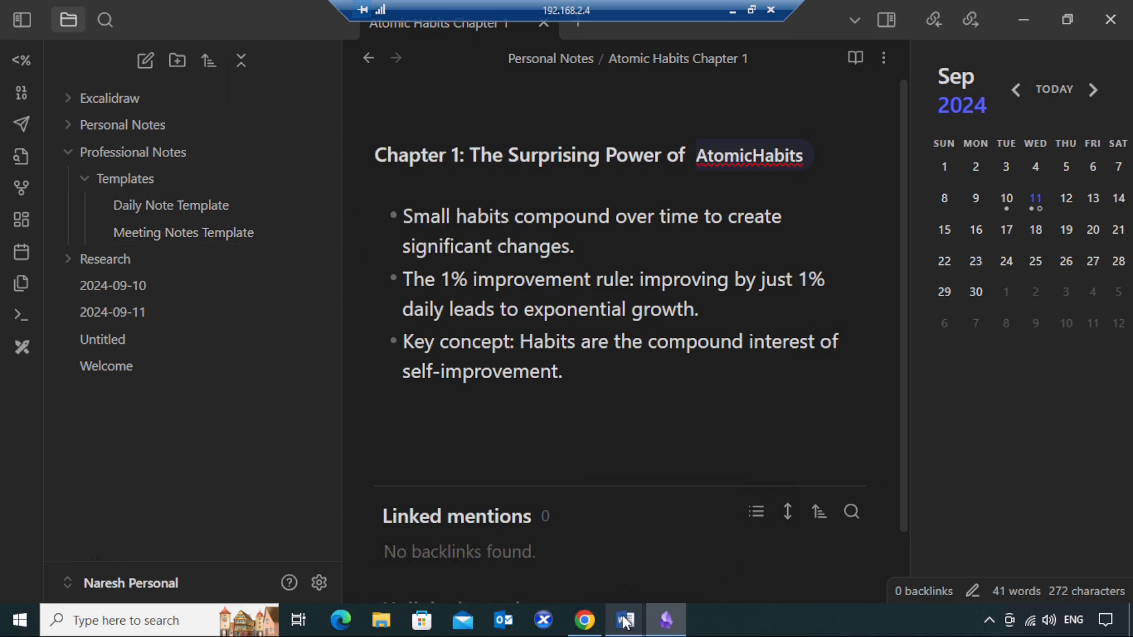
Switch to Document2 in Word and locate the content to add for the Daily Note Template.
{"action": "mouse_move", "coordinate": [626, 621]}
{"action": "mouse_move", "coordinate": [596, 576]}
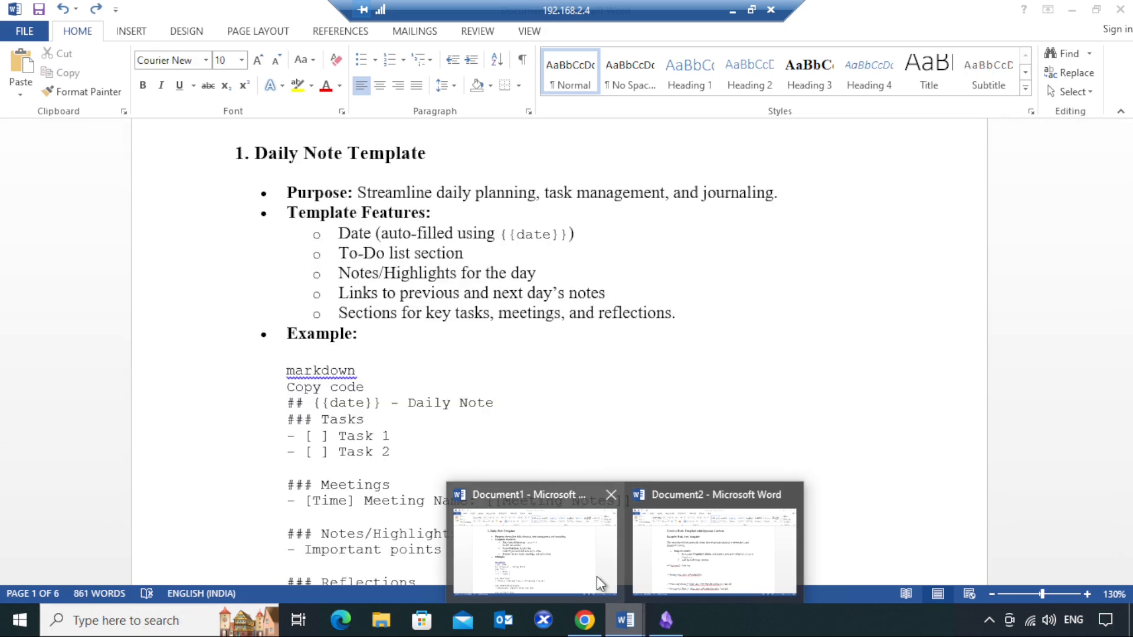
{"action": "left_click", "coordinate": [678, 549]}
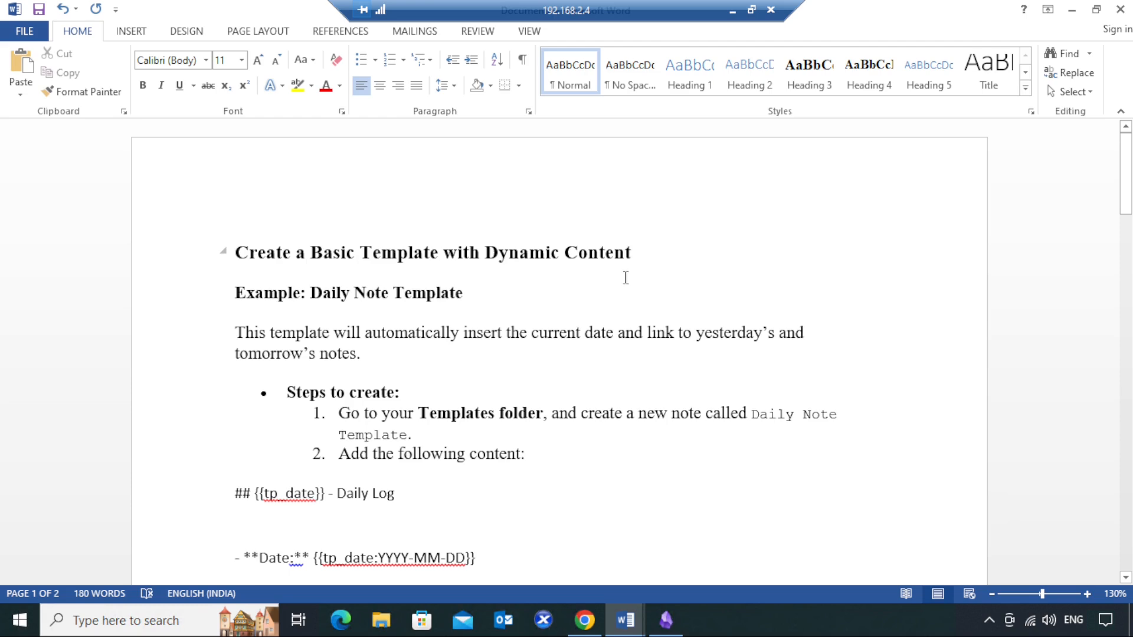
{"action": "scroll", "coordinate": [626, 277], "scroll_direction": "down", "scroll_amount": 1}
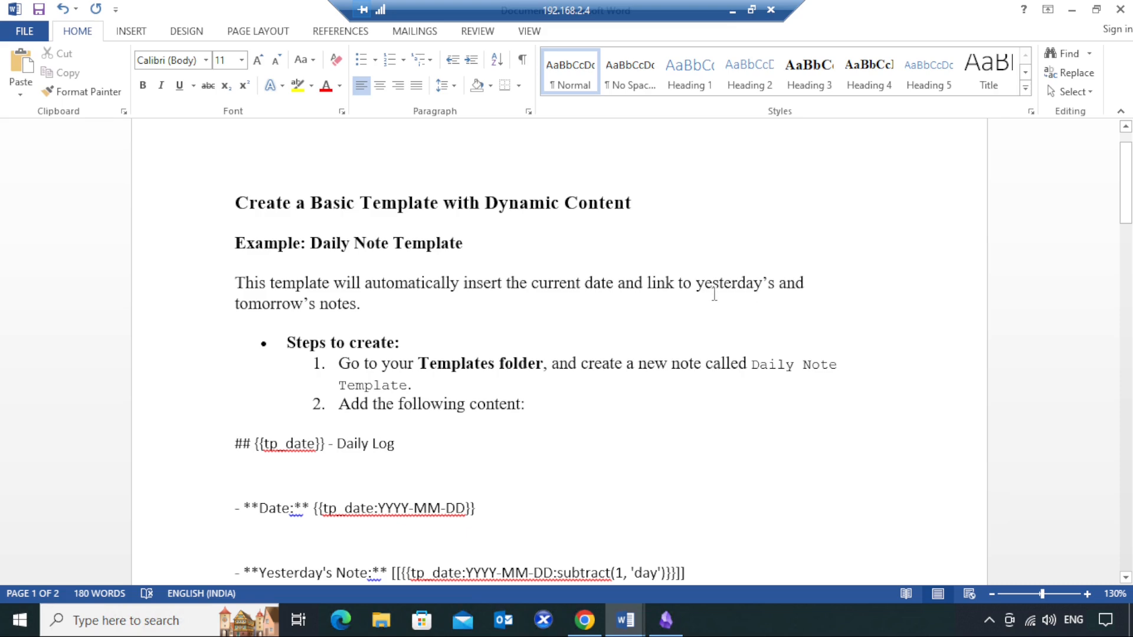
{"action": "scroll", "coordinate": [714, 294], "scroll_direction": "down", "scroll_amount": 3}
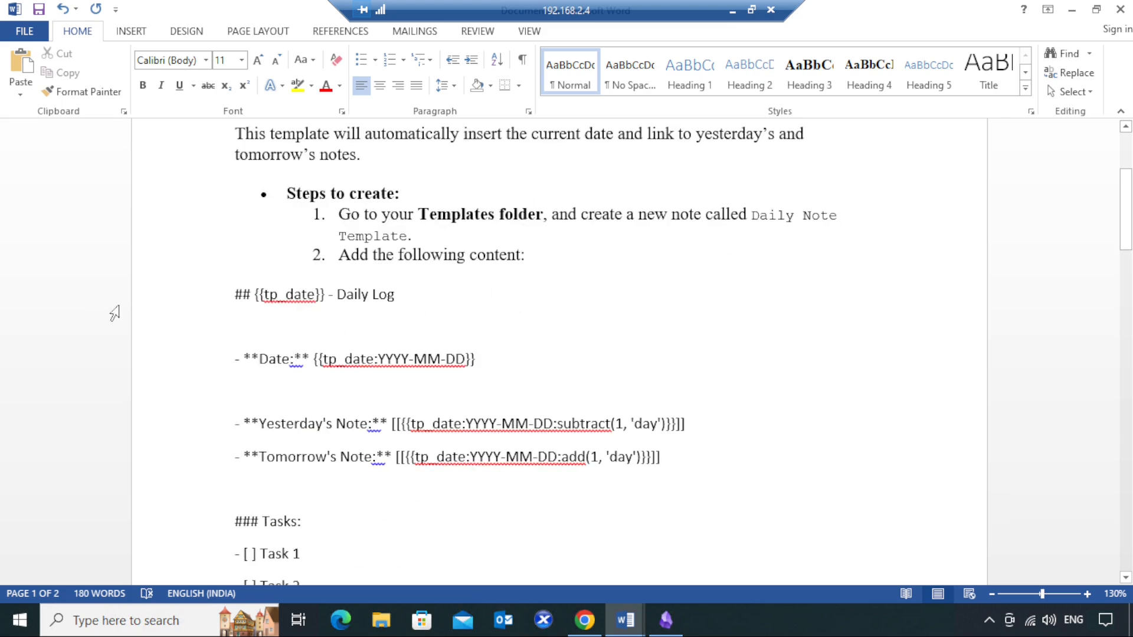
{"action": "left_click_drag", "start_coordinate": [233, 289], "coordinate": [666, 502]}
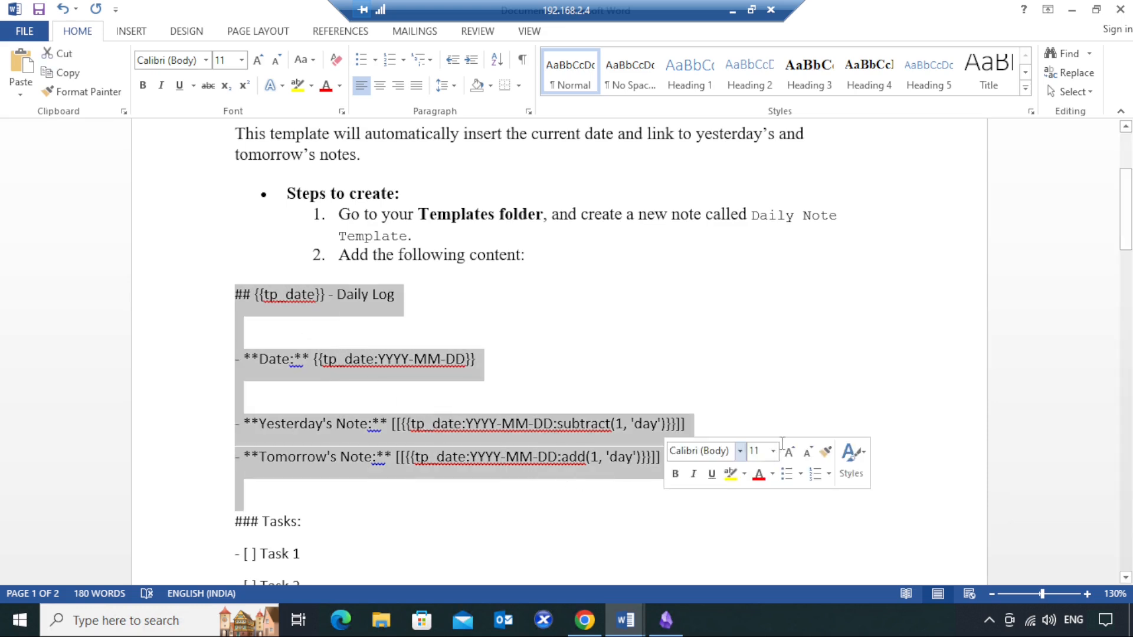
{"action": "left_click", "coordinate": [834, 353]}
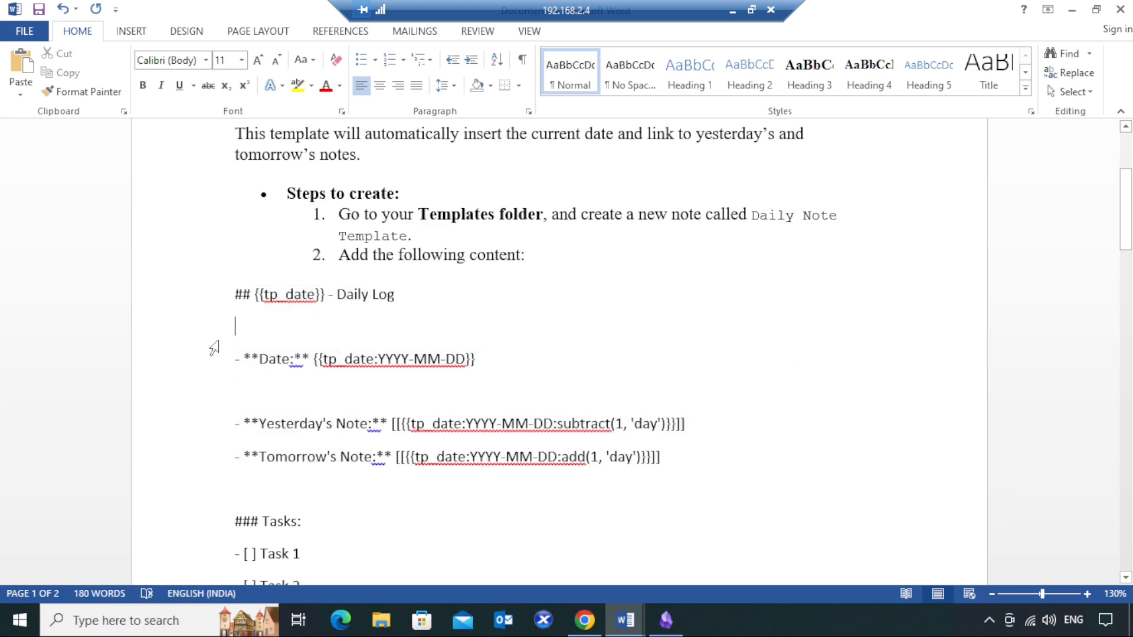
{"action": "left_click_drag", "start_coordinate": [240, 285], "coordinate": [291, 331]}
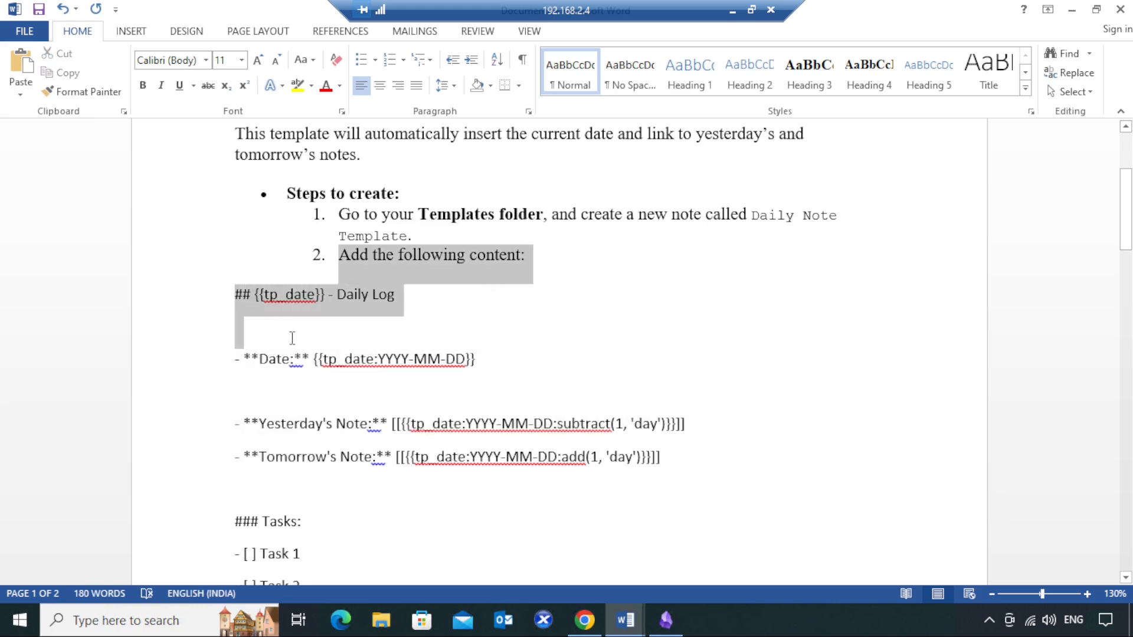
{"action": "left_click", "coordinate": [680, 326]}
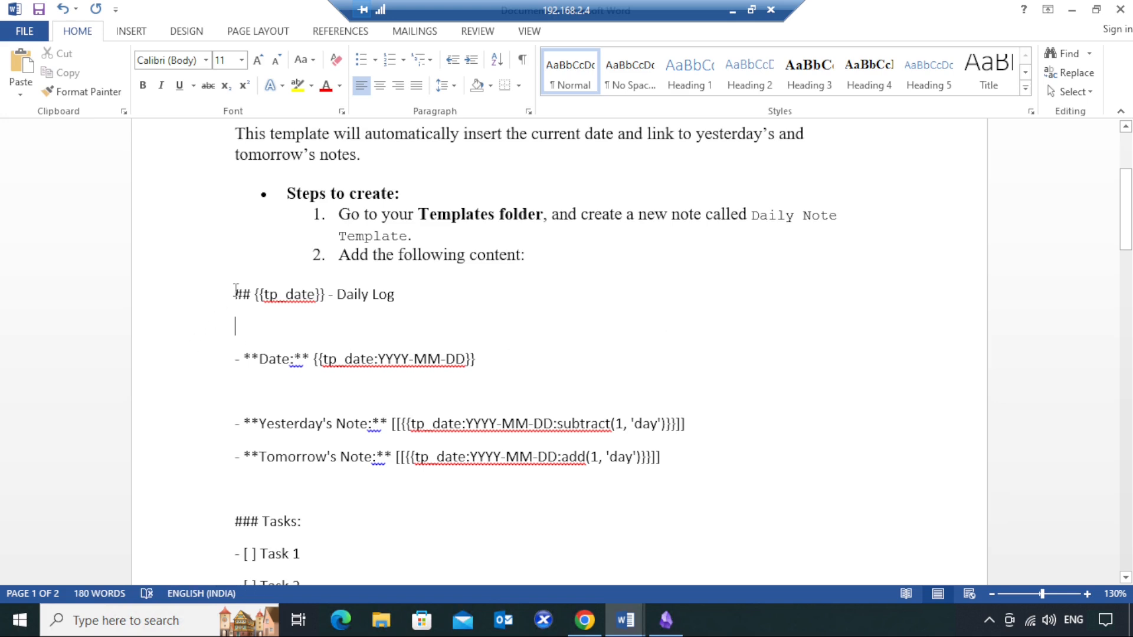
Copy the template text from the "## {{tp_date}} - Daily Log" heading through "- Summary of the day...".
{"action": "left_click_drag", "start_coordinate": [236, 290], "coordinate": [538, 445]}
{"action": "scroll", "coordinate": [496, 401], "scroll_direction": "down", "scroll_amount": 1}
{"action": "scroll", "coordinate": [499, 409], "scroll_direction": "down", "scroll_amount": 4}
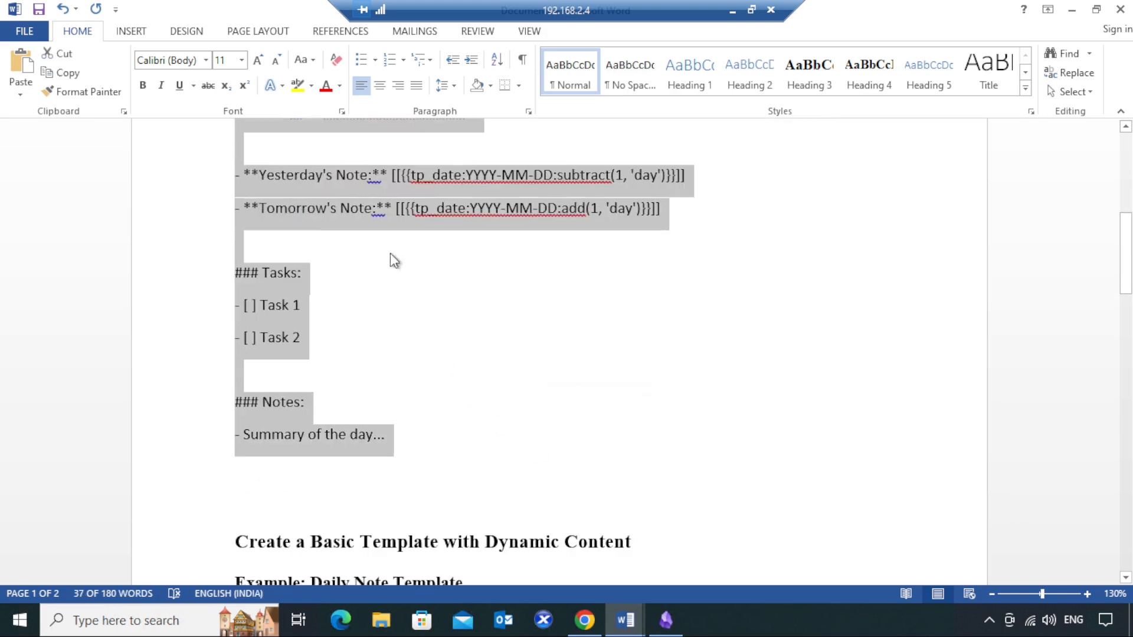
{"action": "right_click", "coordinate": [385, 204]}
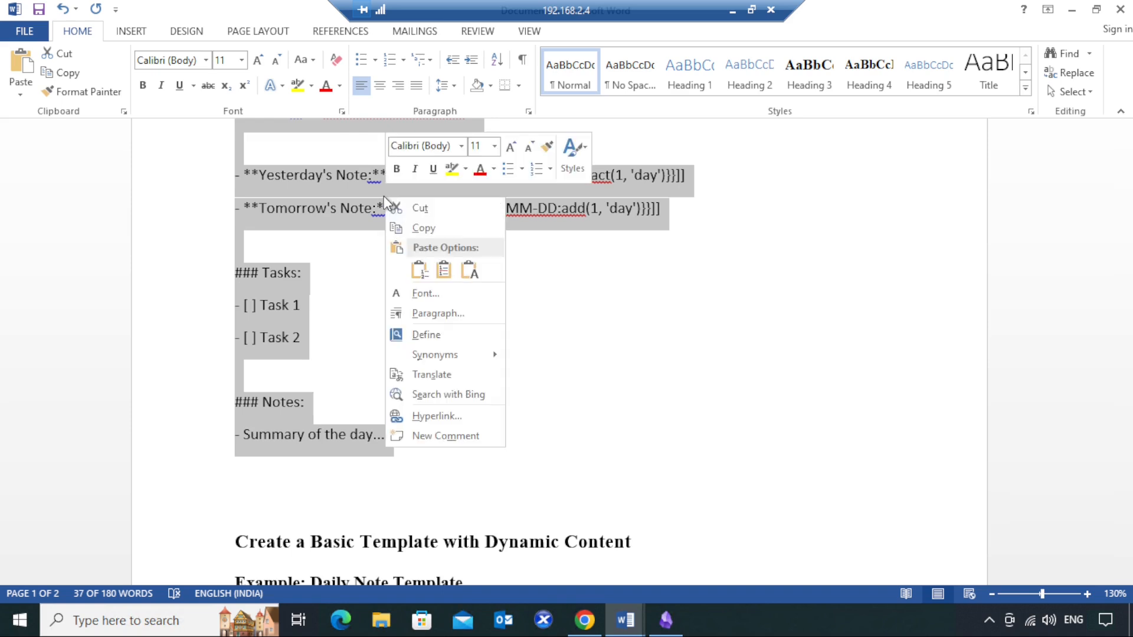
{"action": "left_click", "coordinate": [432, 229]}
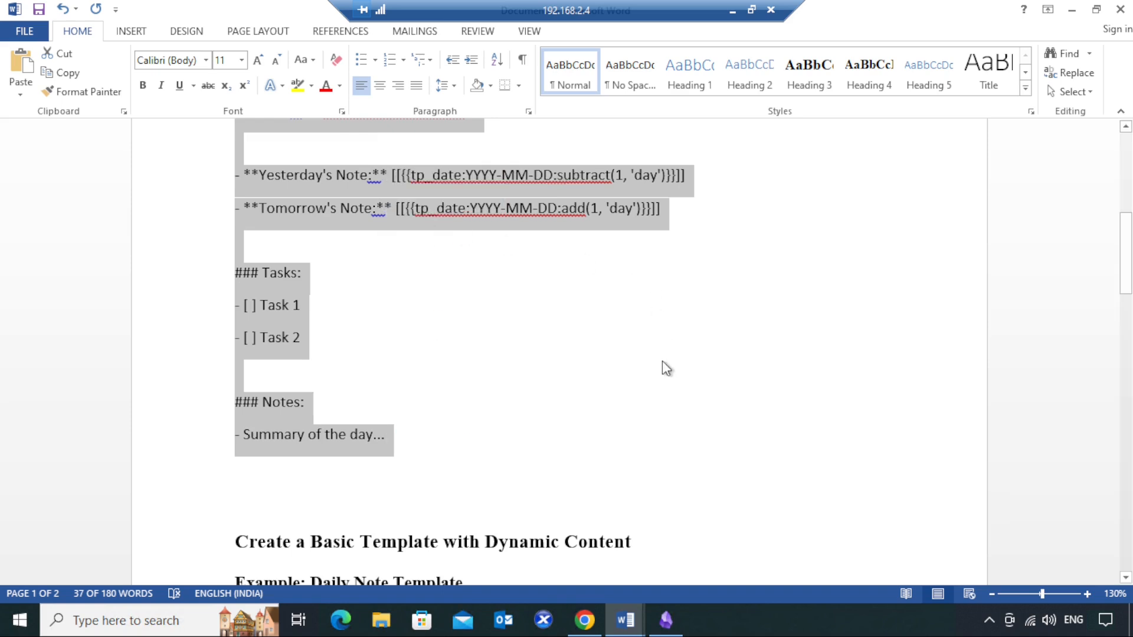
{"action": "scroll", "coordinate": [665, 369], "scroll_direction": "up", "scroll_amount": 3}
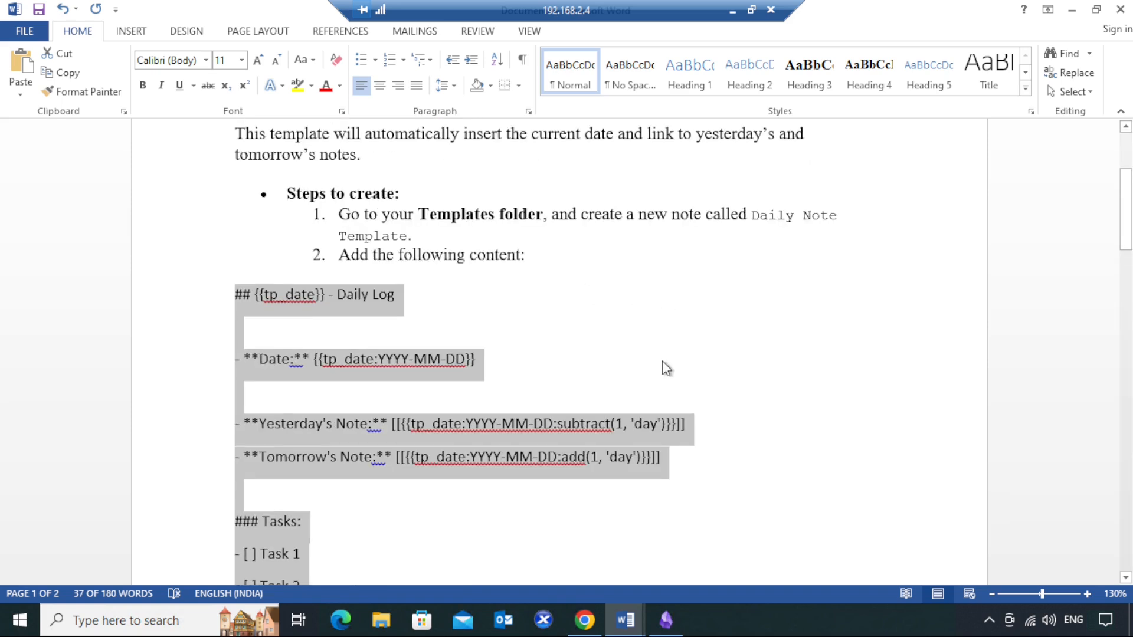
Switch to Obsidian and paste the copied Daily Log content at the start of the Daily Note Template note.
{"action": "left_click", "coordinate": [666, 619]}
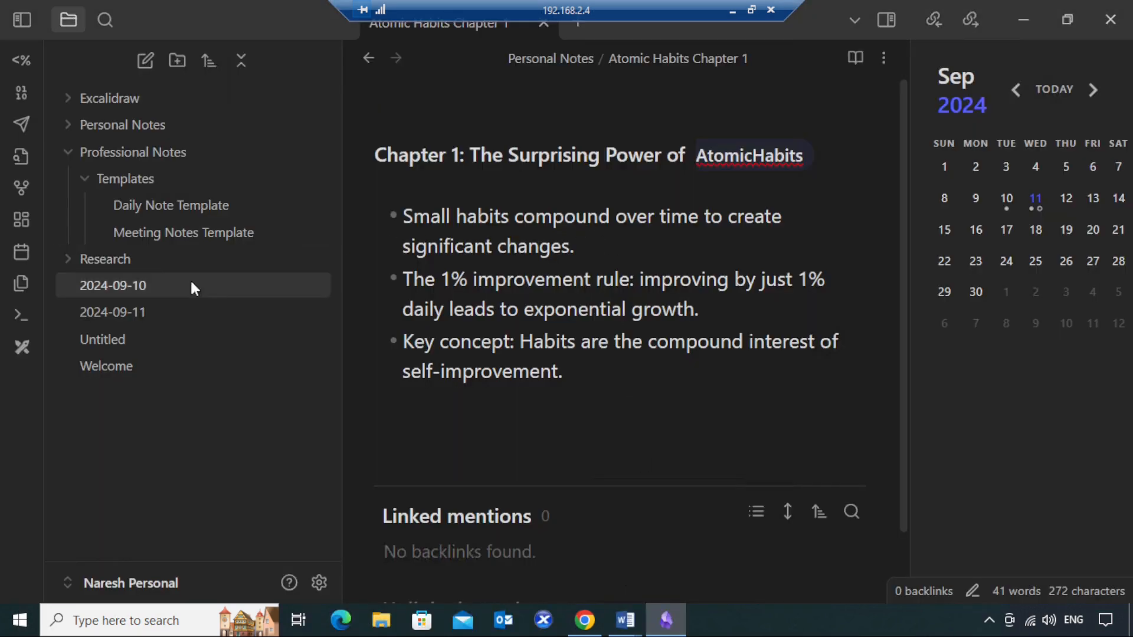
{"action": "left_click", "coordinate": [163, 205]}
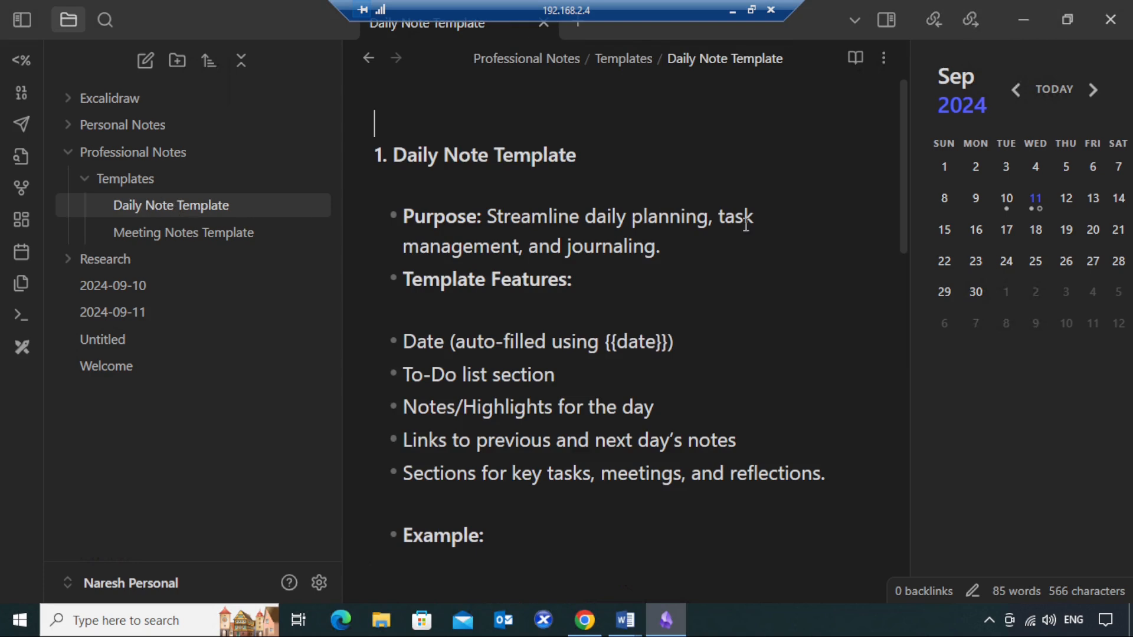
{"action": "scroll", "coordinate": [506, 312], "scroll_direction": "down", "scroll_amount": 3}
{"action": "scroll", "coordinate": [507, 309], "scroll_direction": "up", "scroll_amount": 3}
{"action": "key", "text": "ctrl+v"}
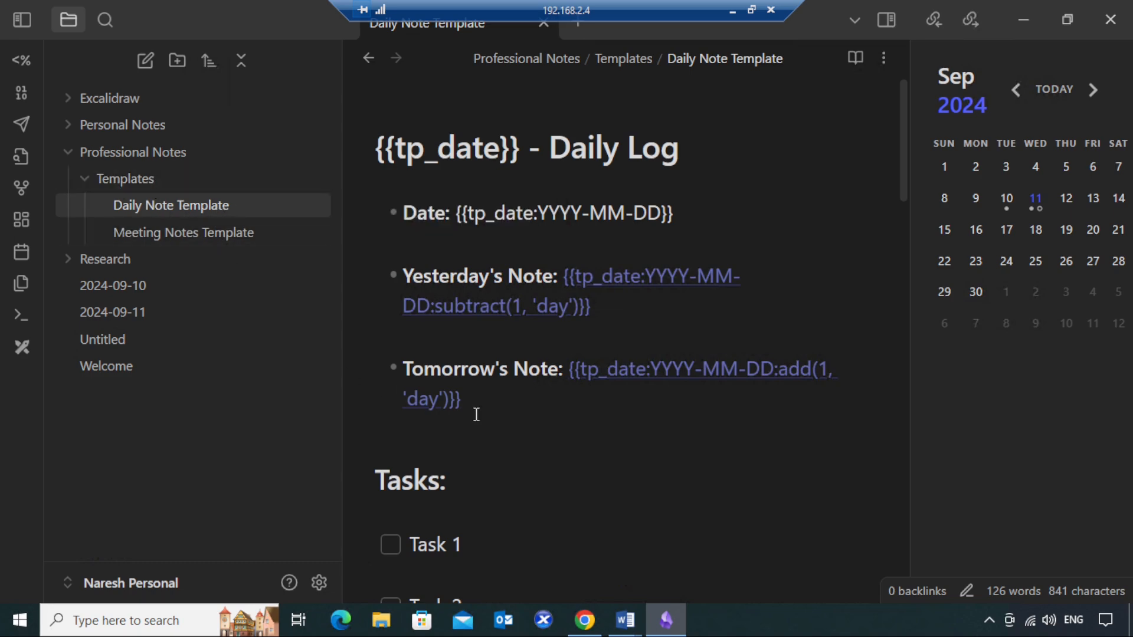
Open the Meeting Notes Template note and copy the block from "## {{tp_date}} - Meeting Notes" through the Action Items tasks from Document2 in Word.
{"action": "left_click", "coordinate": [188, 232]}
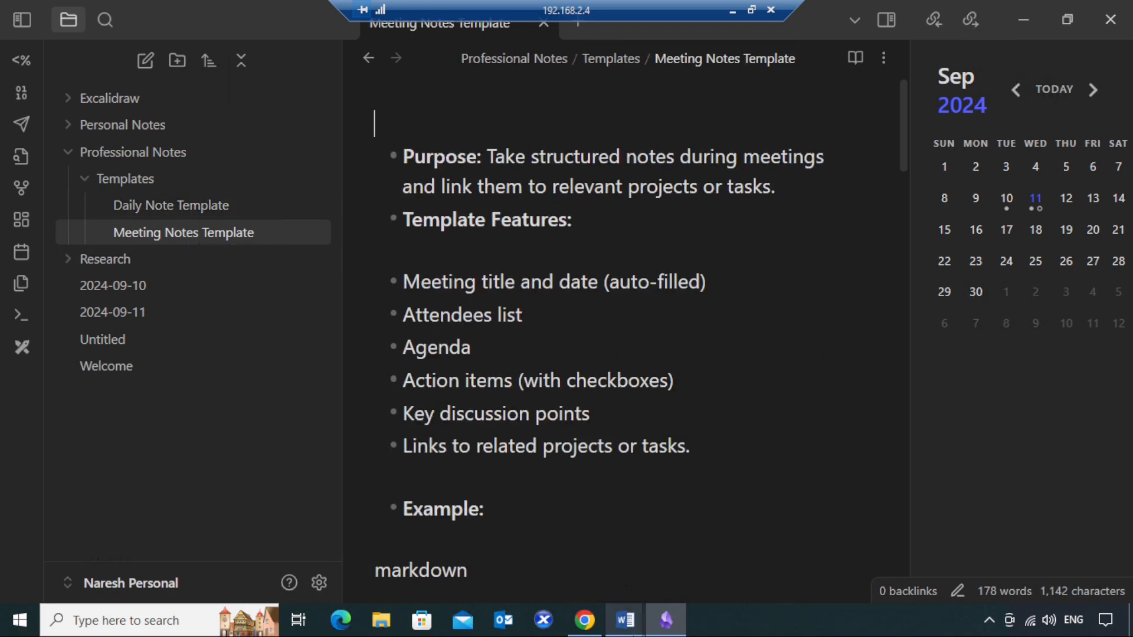
{"action": "mouse_move", "coordinate": [630, 621]}
{"action": "left_click", "coordinate": [688, 533]}
{"action": "scroll", "coordinate": [651, 416], "scroll_direction": "down", "scroll_amount": 5}
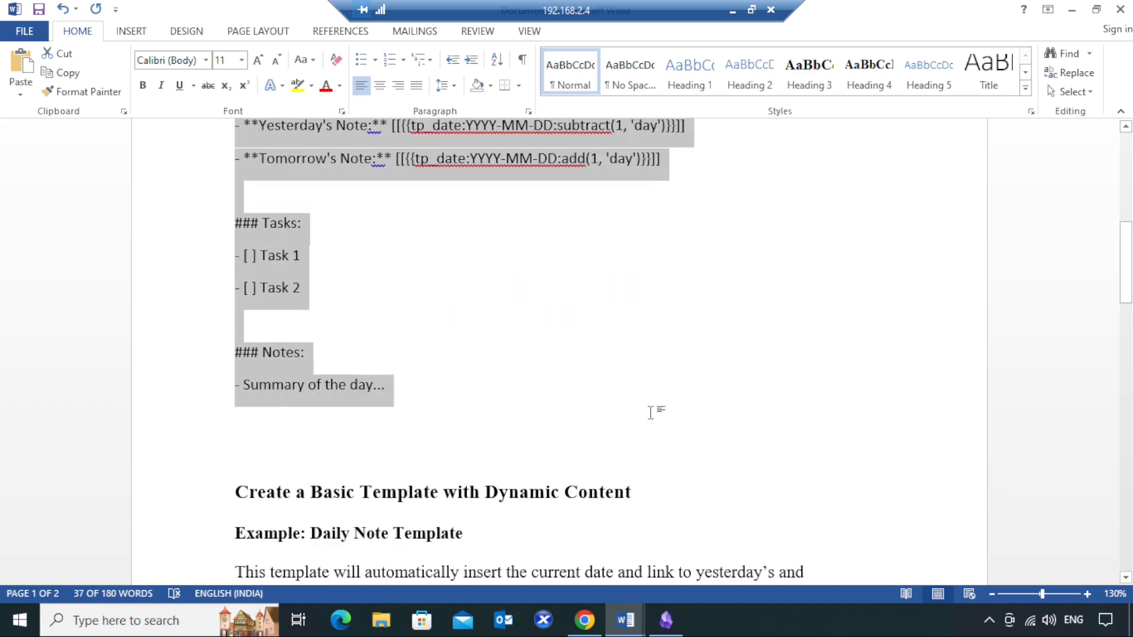
{"action": "left_click", "coordinate": [655, 350]}
{"action": "scroll", "coordinate": [654, 351], "scroll_direction": "down", "scroll_amount": 5}
{"action": "scroll", "coordinate": [652, 343], "scroll_direction": "down", "scroll_amount": 7}
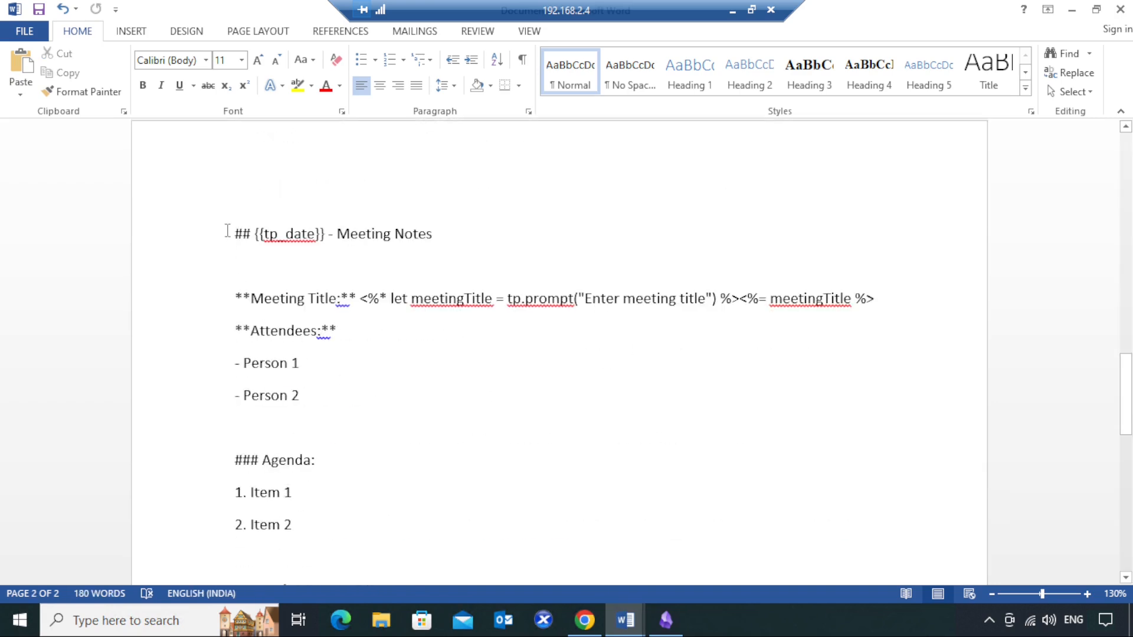
{"action": "left_click_drag", "start_coordinate": [228, 226], "coordinate": [395, 408]}
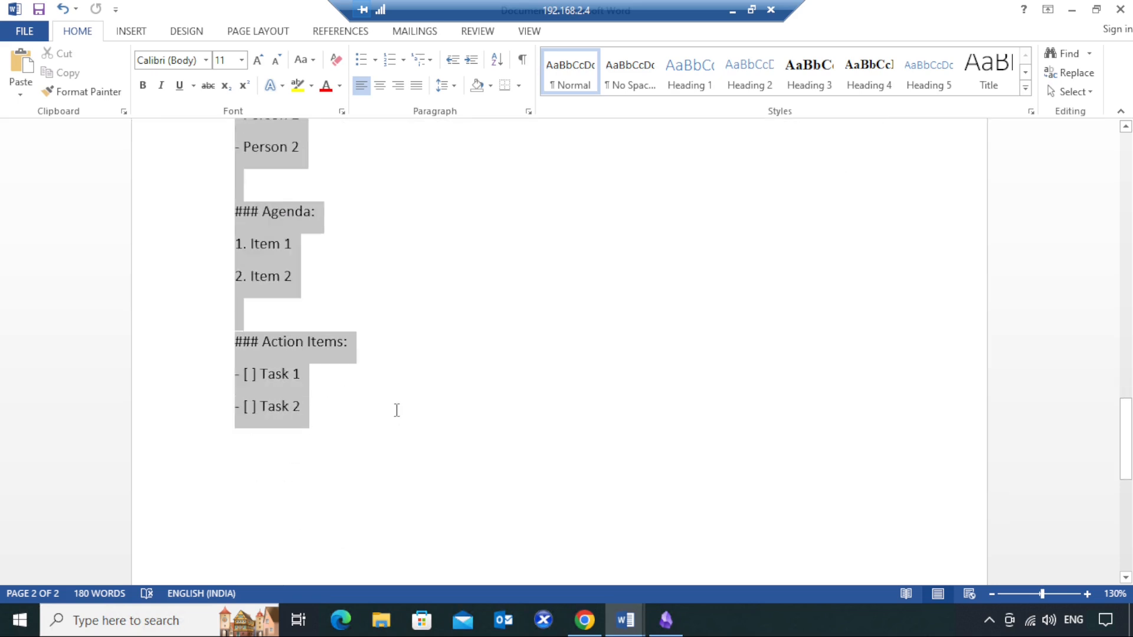
{"action": "right_click", "coordinate": [251, 248]}
{"action": "left_click", "coordinate": [260, 276]}
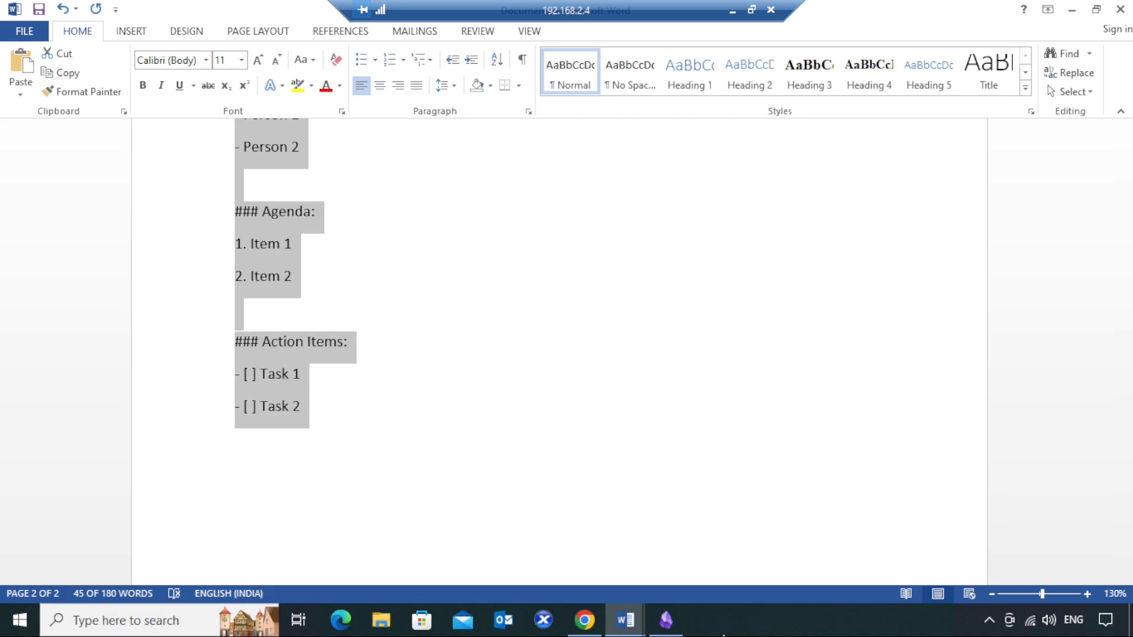
Switch to Obsidian, paste the copied block at the start of the Meeting Notes Template note, and check both template notes.
{"action": "left_click", "coordinate": [666, 619]}
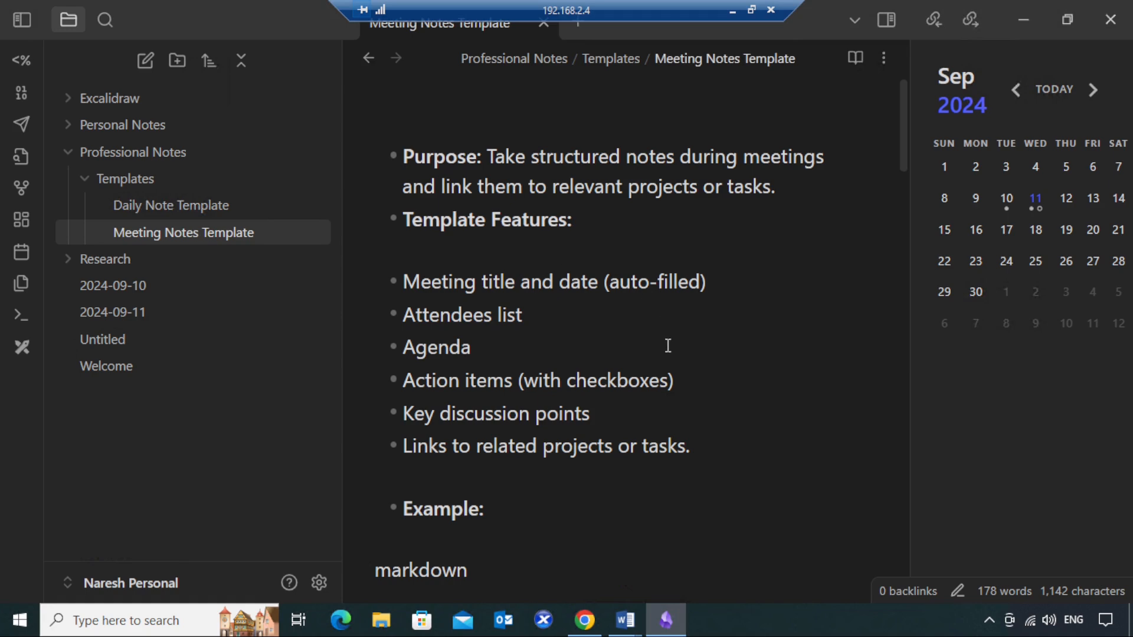
{"action": "scroll", "coordinate": [611, 386], "scroll_direction": "down", "scroll_amount": 10}
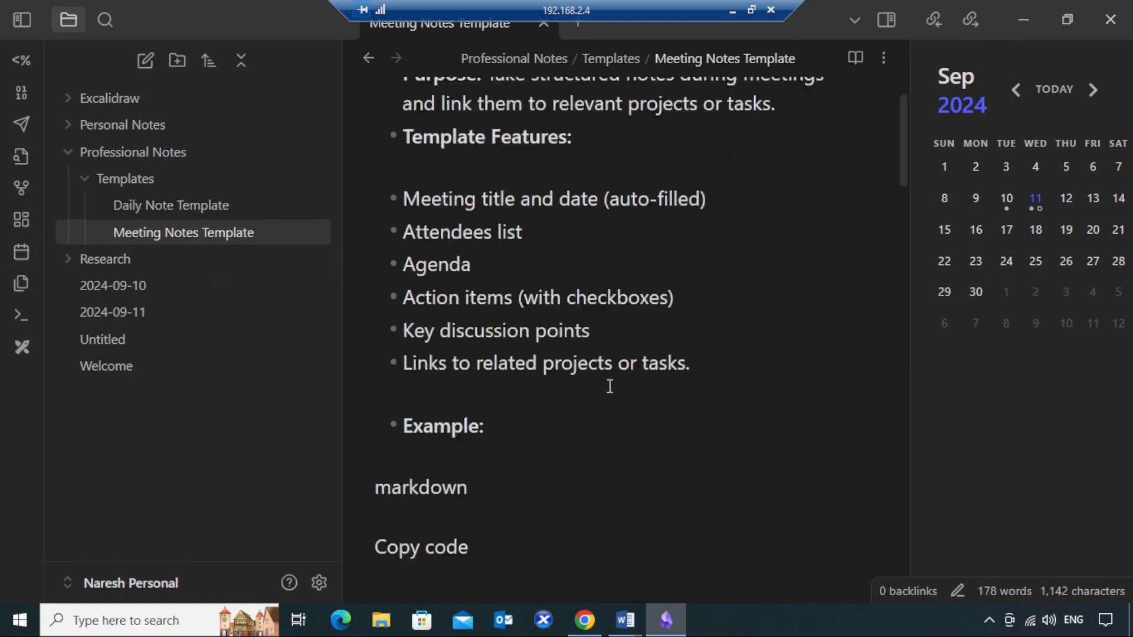
{"action": "scroll", "coordinate": [610, 386], "scroll_direction": "up", "scroll_amount": 8}
{"action": "scroll", "coordinate": [610, 384], "scroll_direction": "down", "scroll_amount": 10}
{"action": "scroll", "coordinate": [610, 382], "scroll_direction": "up", "scroll_amount": 2}
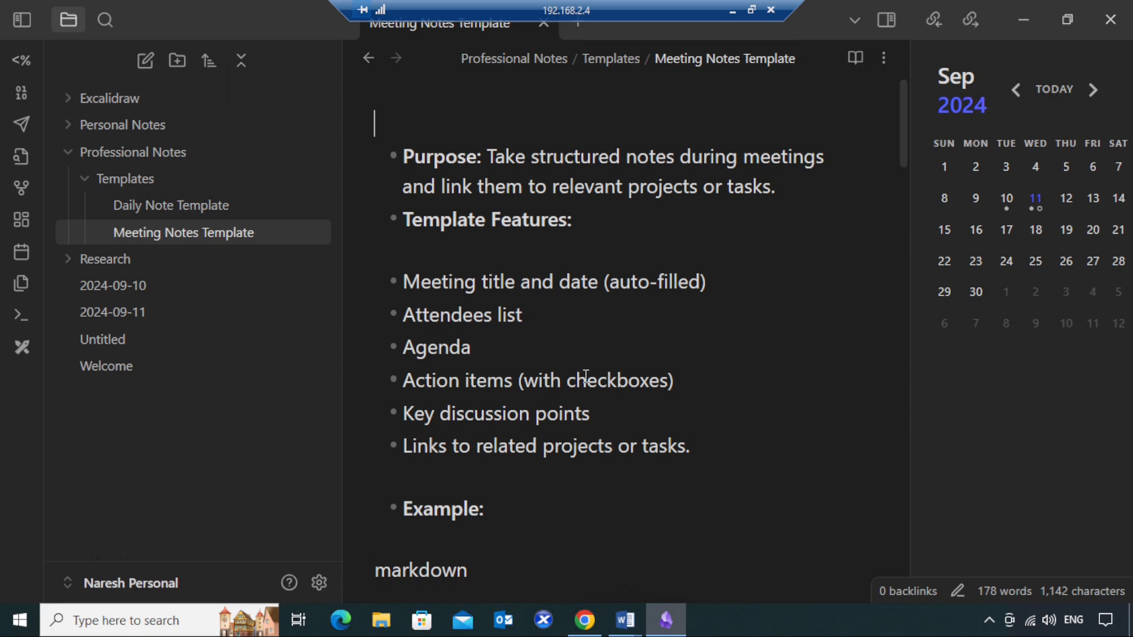
{"action": "scroll", "coordinate": [586, 378], "scroll_direction": "up", "scroll_amount": 10}
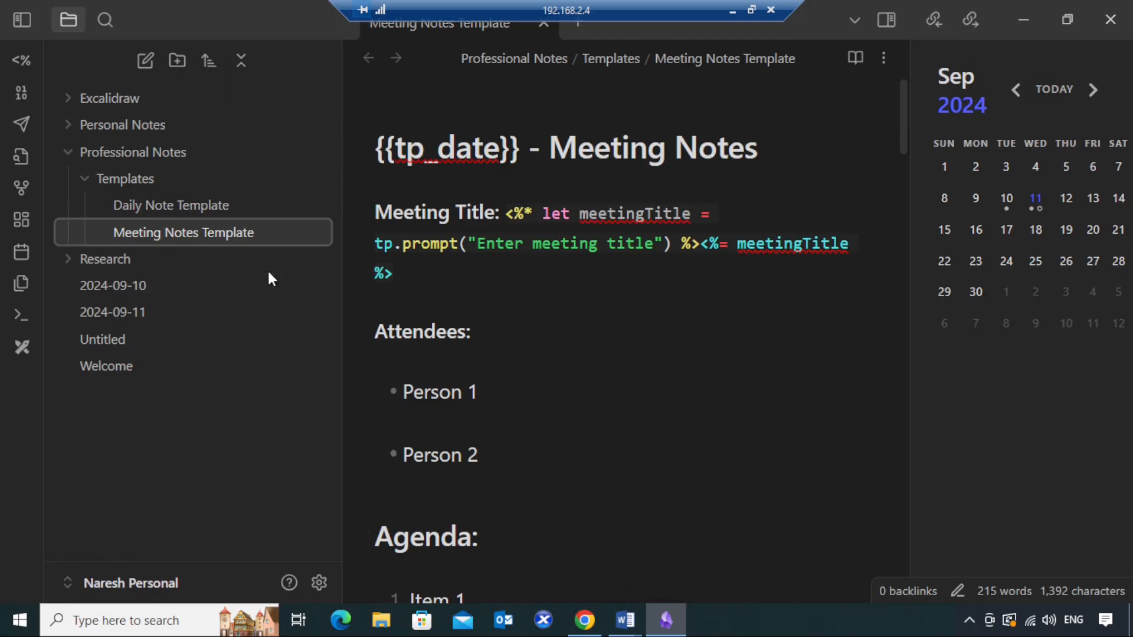
{"action": "left_click", "coordinate": [220, 207]}
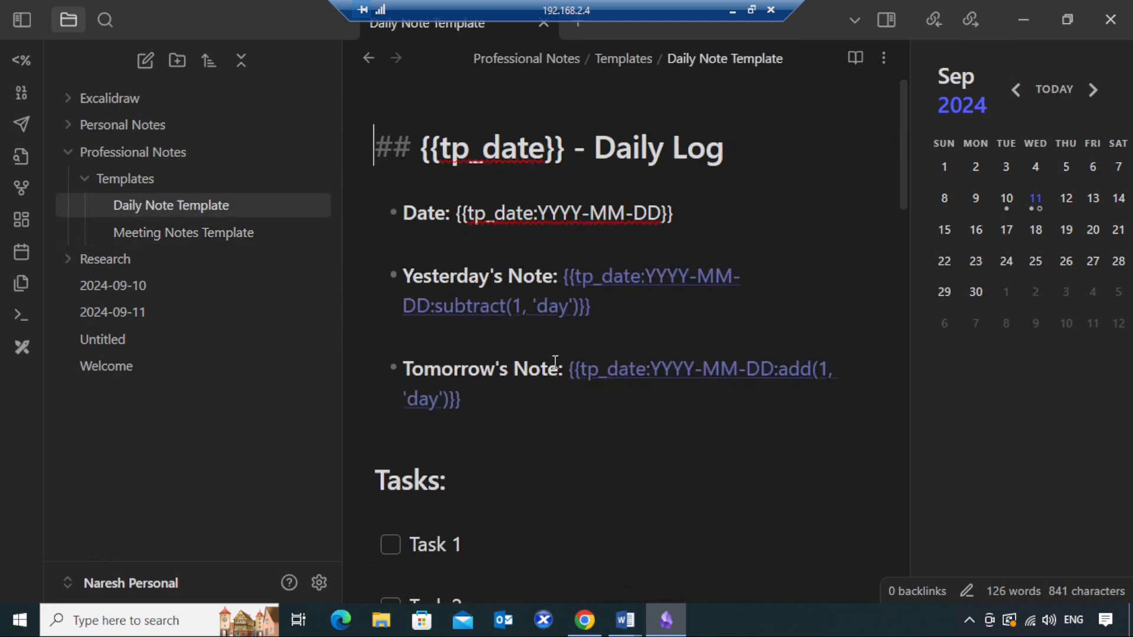
{"action": "left_click", "coordinate": [195, 236]}
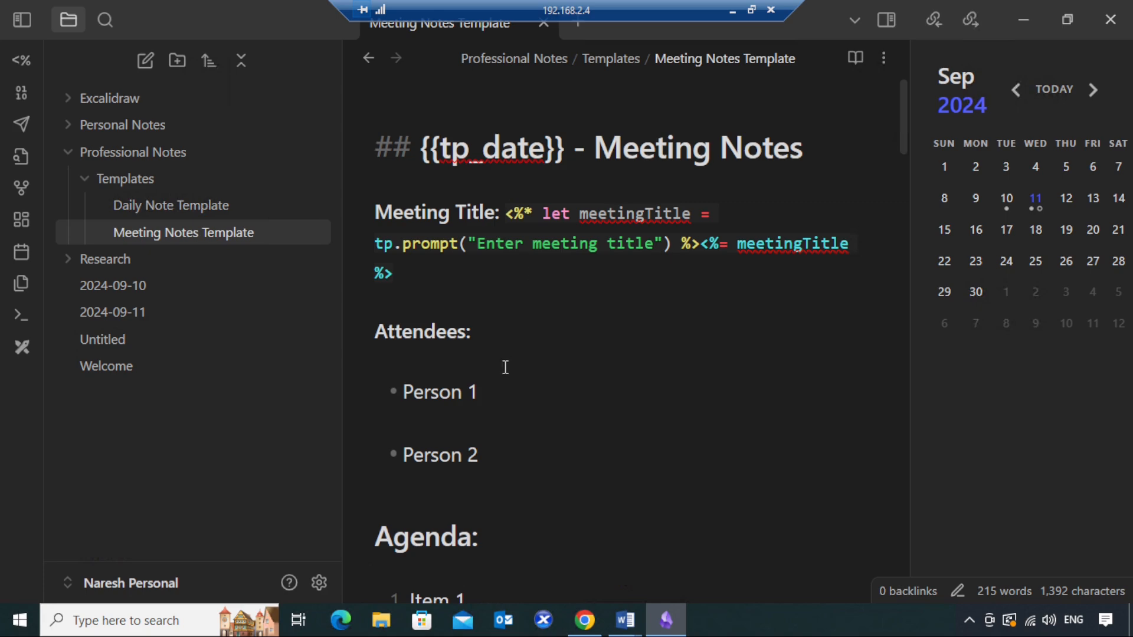
Try to insert Templates/Meeting Notes Template into the open note with Templater, and look over the meeting title prompt code.
{"action": "left_click", "coordinate": [22, 61]}
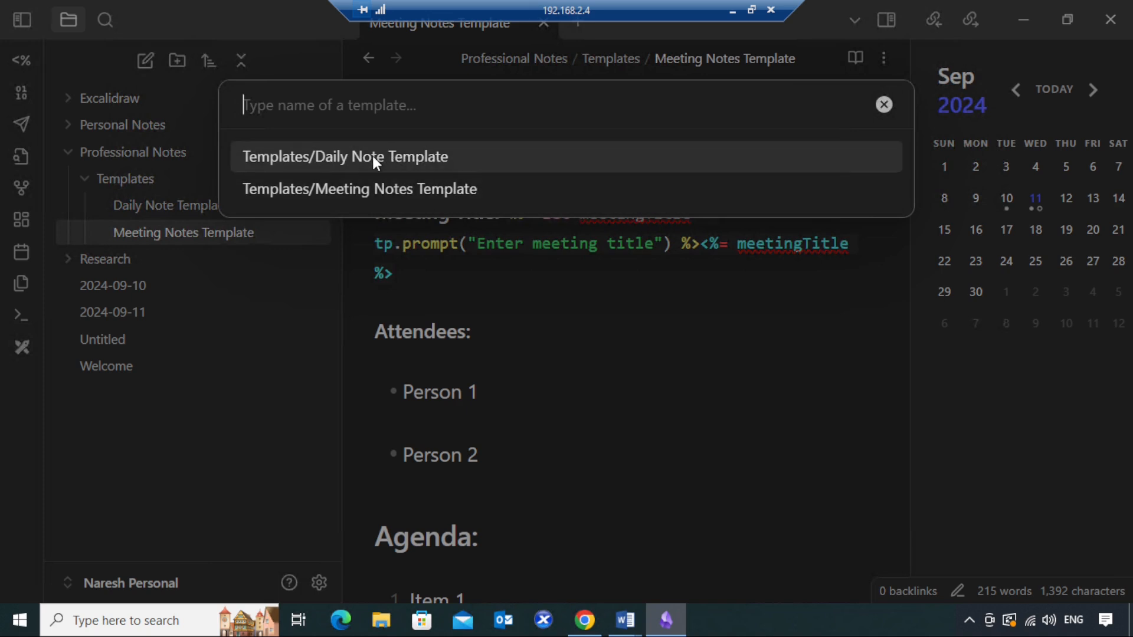
{"action": "left_click", "coordinate": [387, 190]}
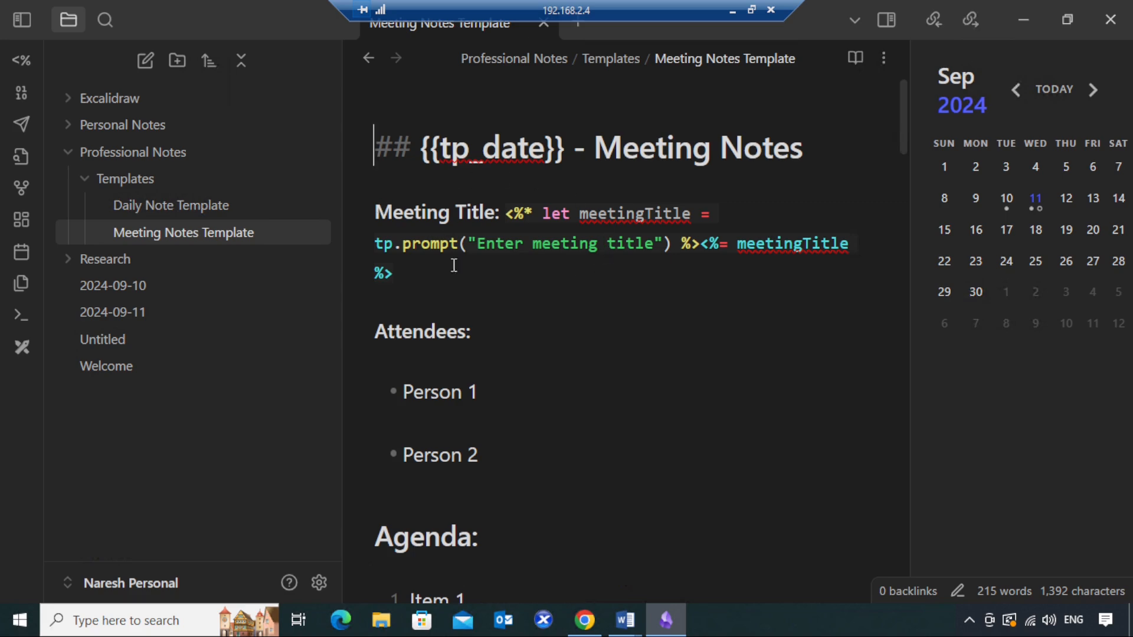
{"action": "left_click_drag", "start_coordinate": [383, 199], "coordinate": [766, 308]}
{"action": "left_click", "coordinate": [765, 307]}
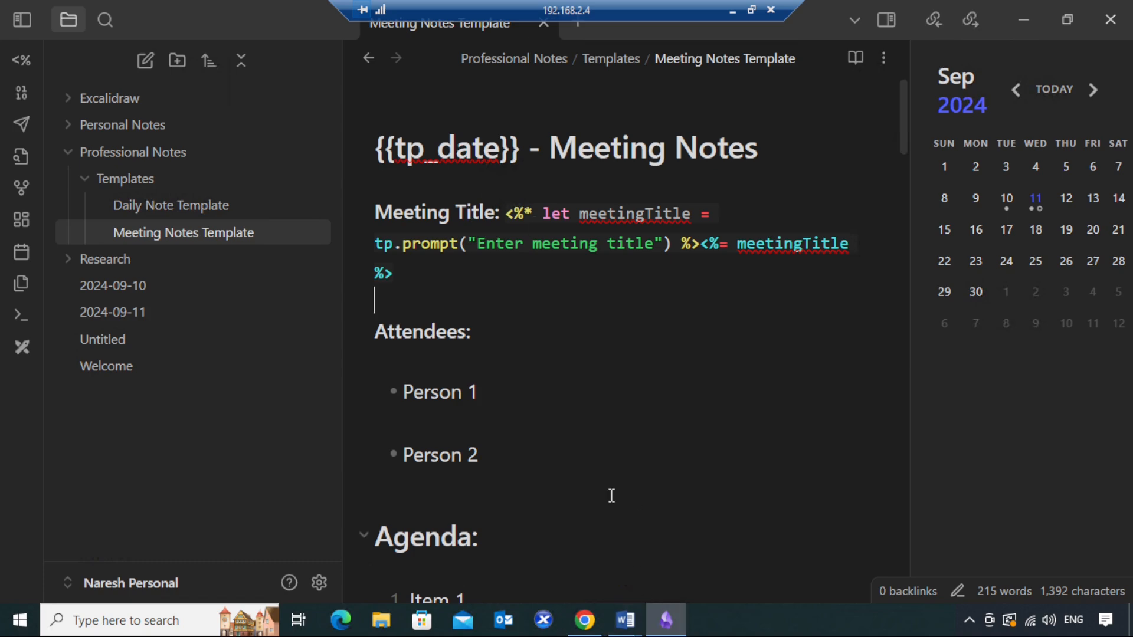
Read the section on using variables to automate content in Word's Document2 and compare it with the Meeting Notes Template in Obsidian.
{"action": "mouse_move", "coordinate": [619, 631]}
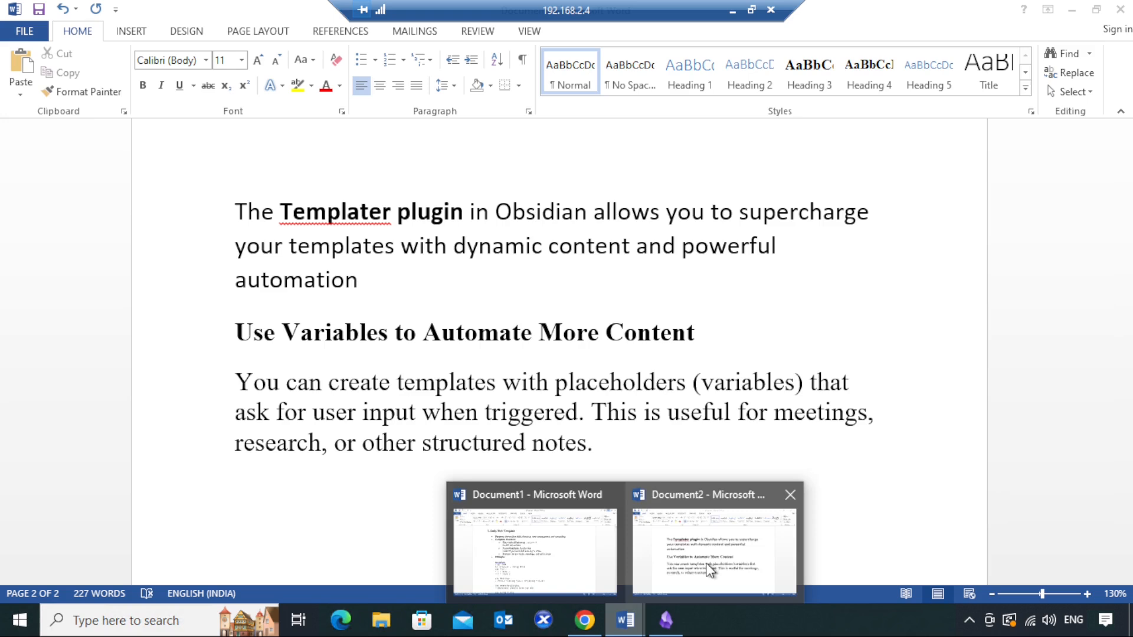
{"action": "left_click", "coordinate": [708, 570]}
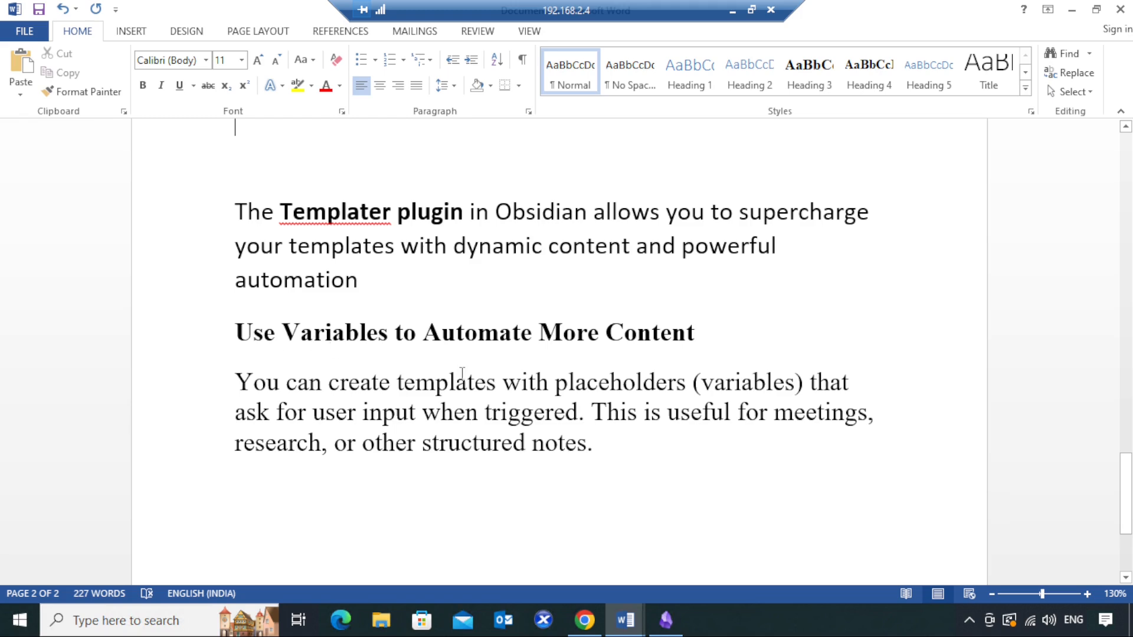
{"action": "left_click", "coordinate": [665, 619]}
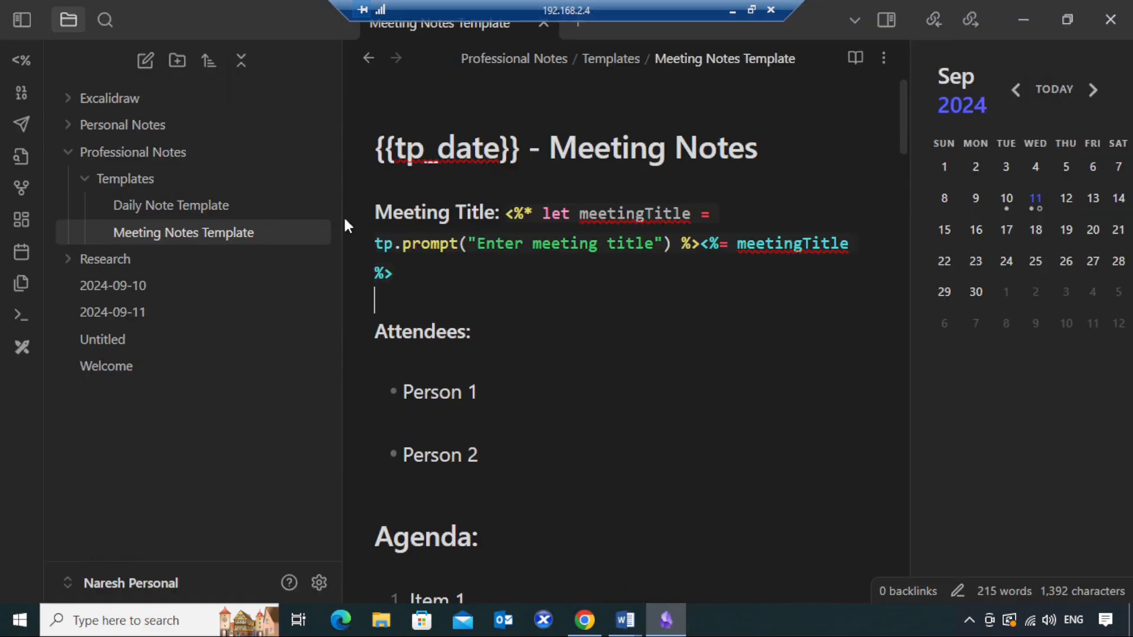
{"action": "mouse_move", "coordinate": [625, 618]}
{"action": "left_click", "coordinate": [714, 543]}
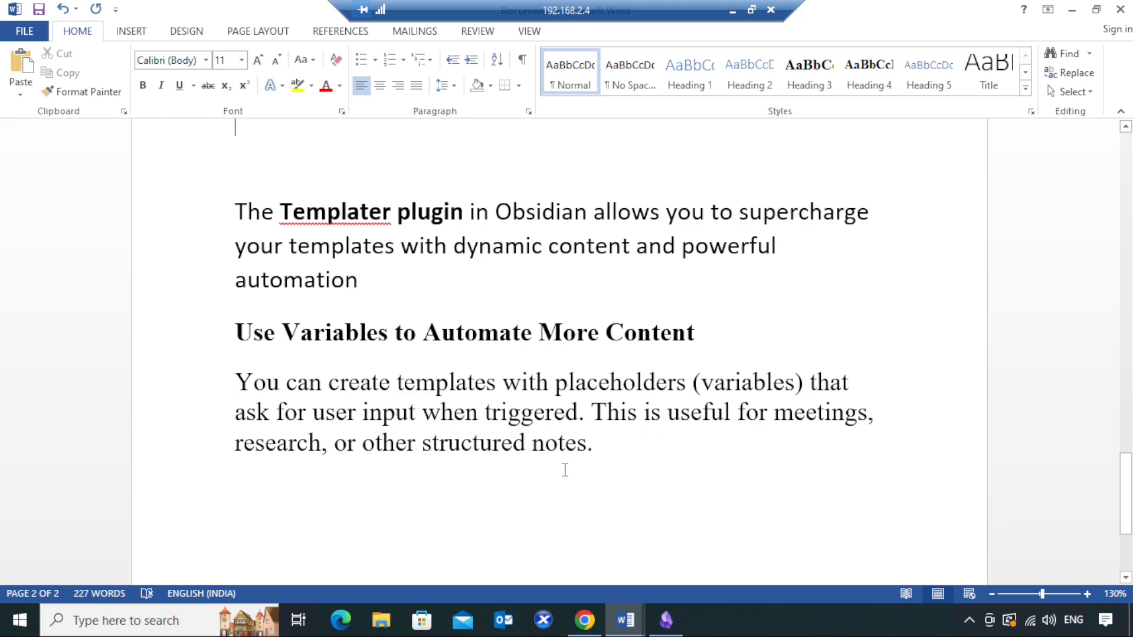
{"action": "left_click", "coordinate": [627, 625]}
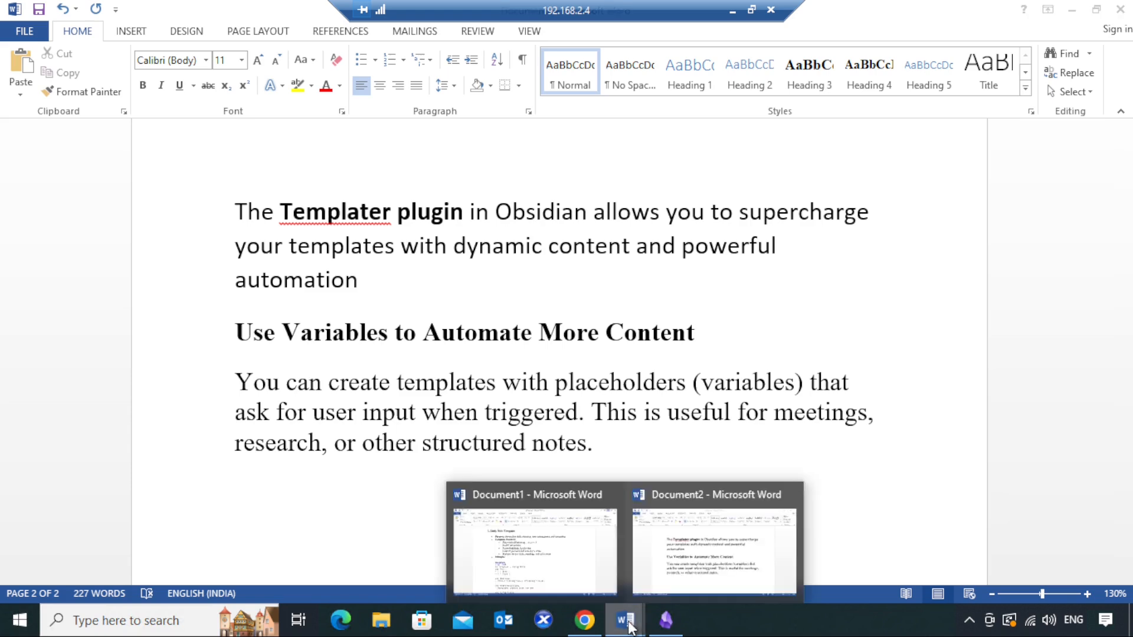
{"action": "left_click", "coordinate": [665, 620]}
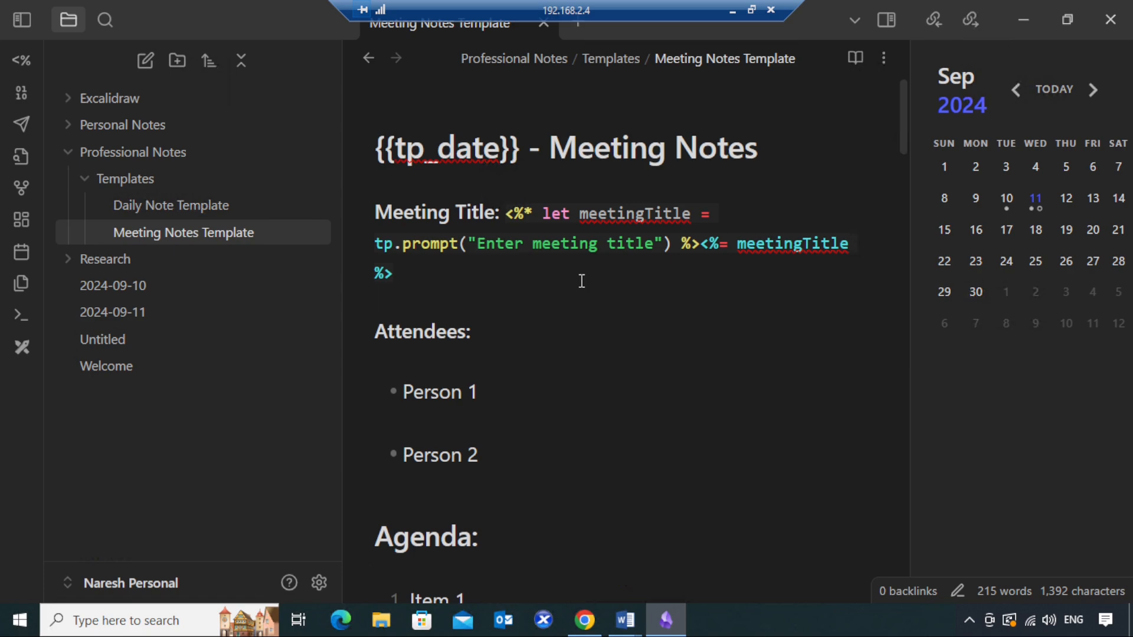
{"action": "mouse_move", "coordinate": [630, 630]}
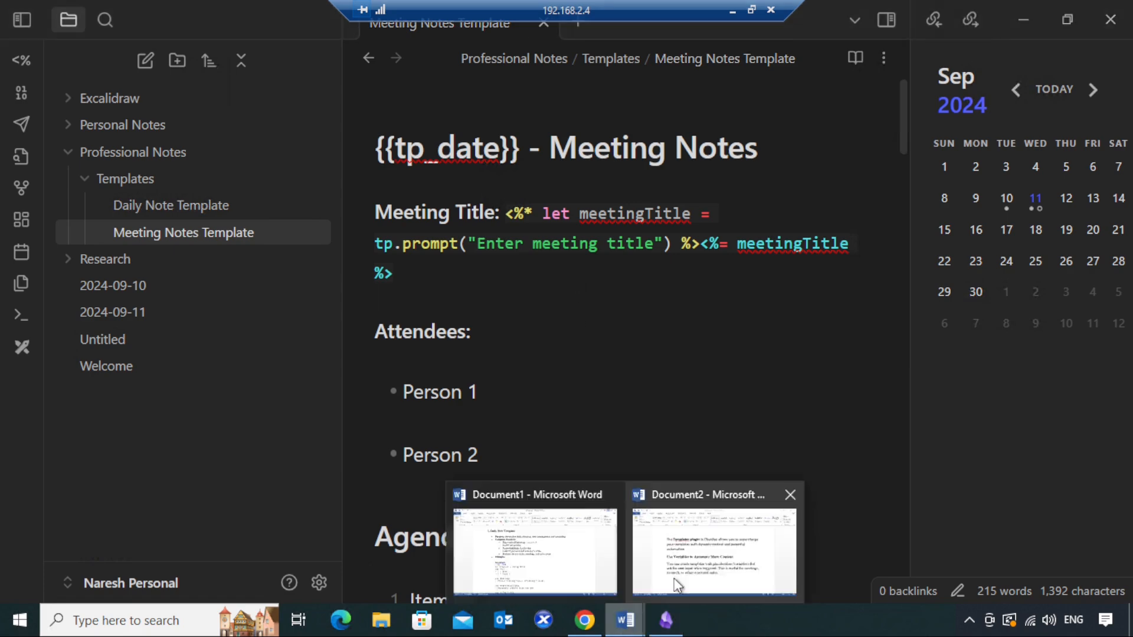
{"action": "left_click", "coordinate": [695, 555]}
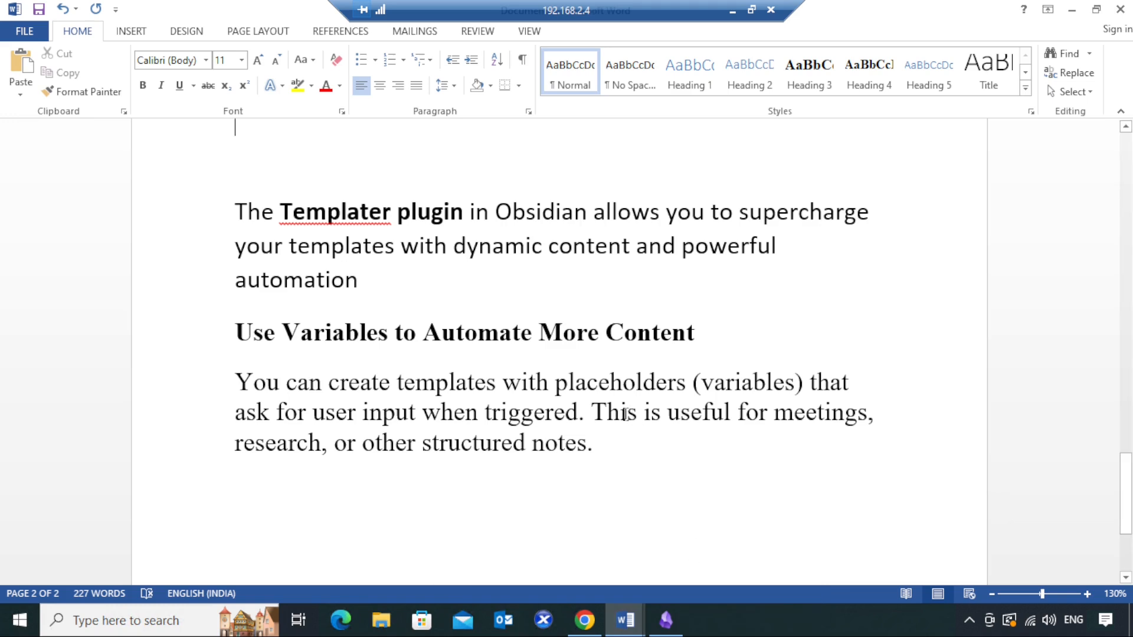